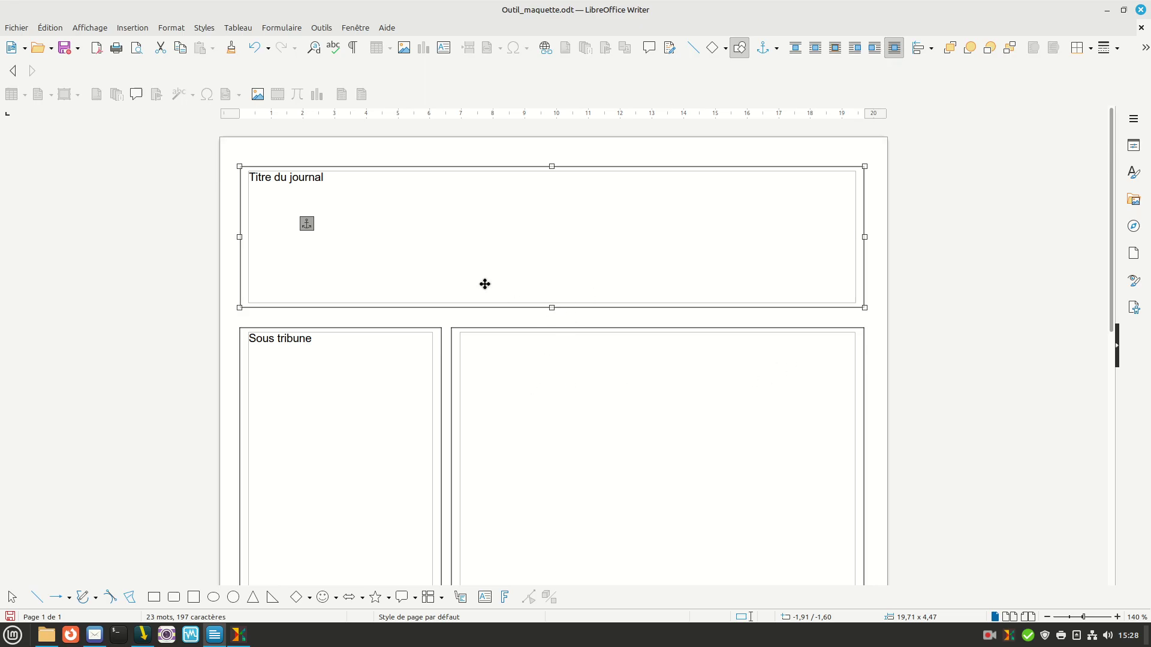
{"action": "left_click", "coordinate": [473, 309]}
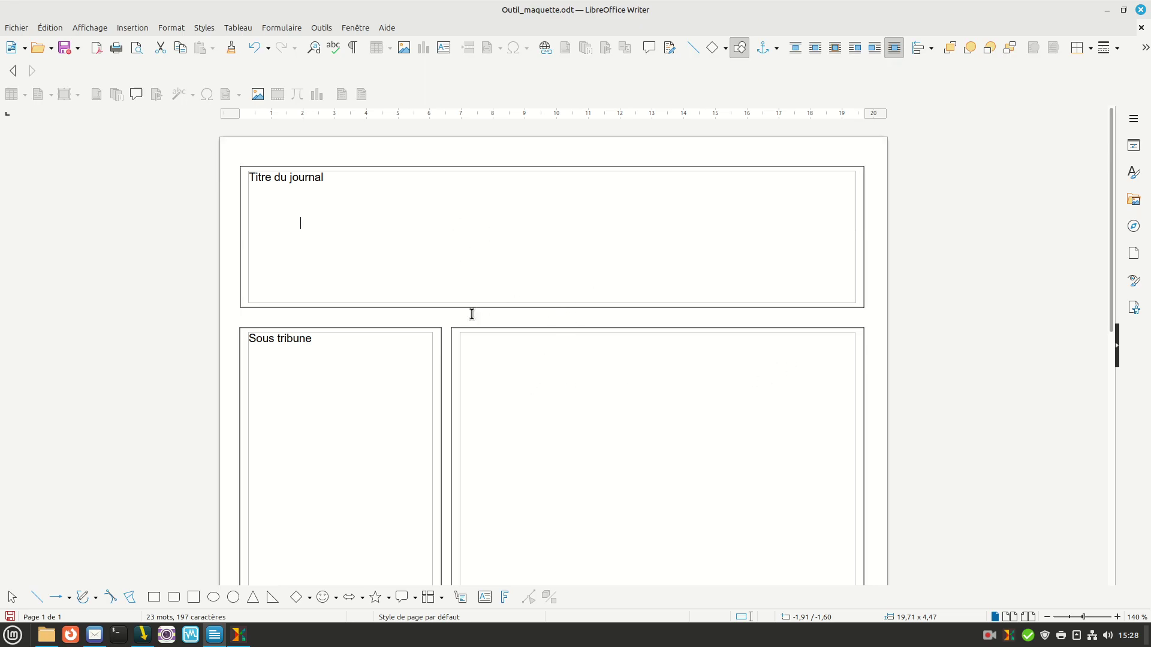
{"action": "right_click", "coordinate": [523, 247]}
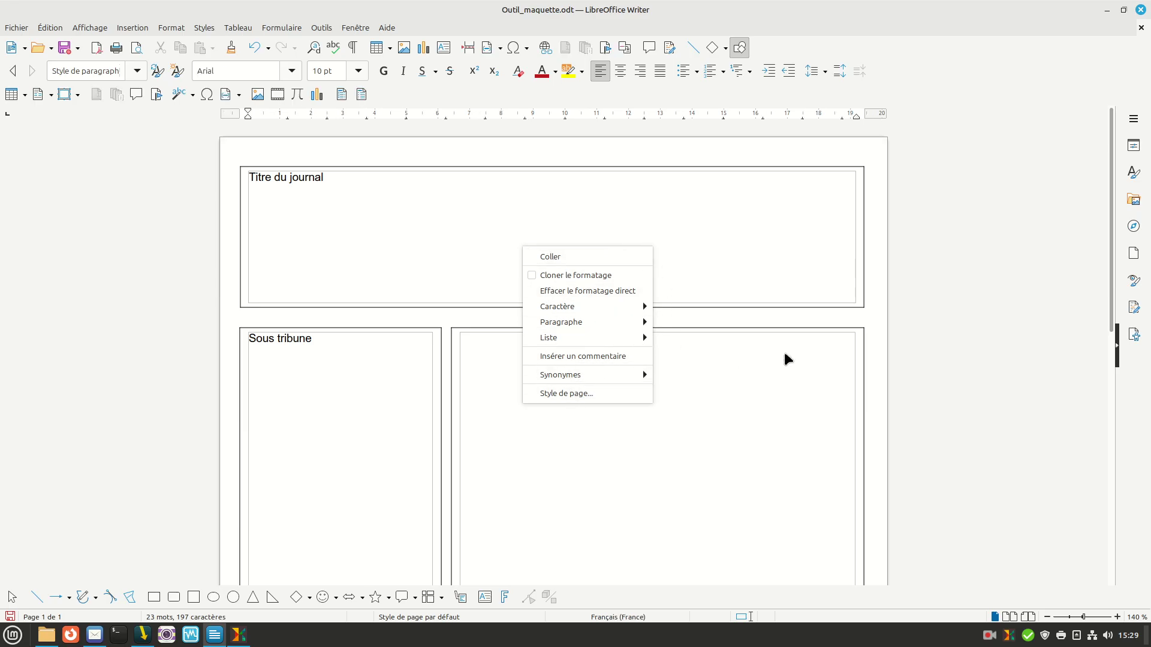
{"action": "left_click", "coordinate": [659, 229]}
Fill the background of the "Titre du journal" frame with the solid magenta-red colour d62e4e
{"action": "left_click", "coordinate": [859, 307]}
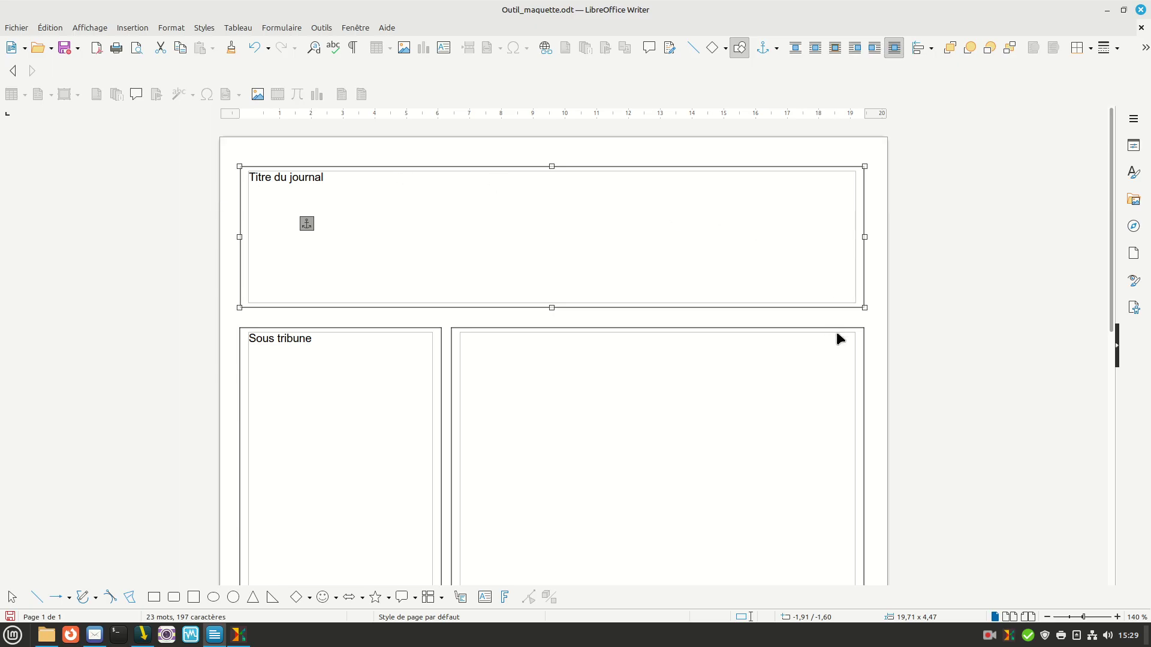
{"action": "right_click", "coordinate": [862, 307]}
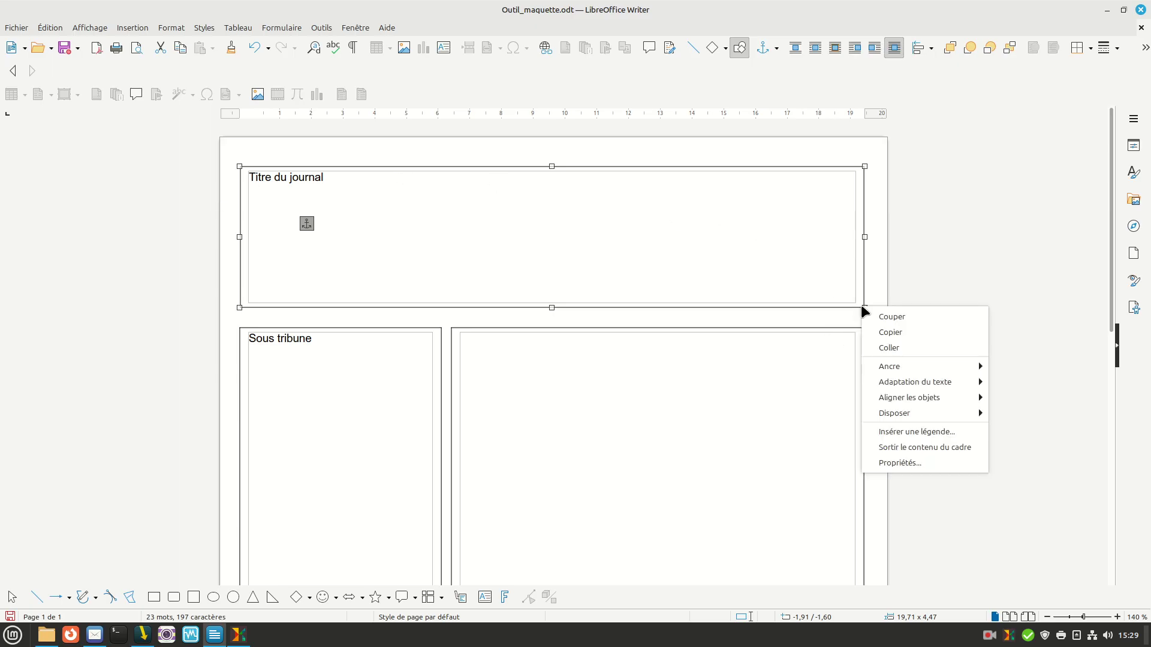
{"action": "left_click", "coordinate": [898, 462]}
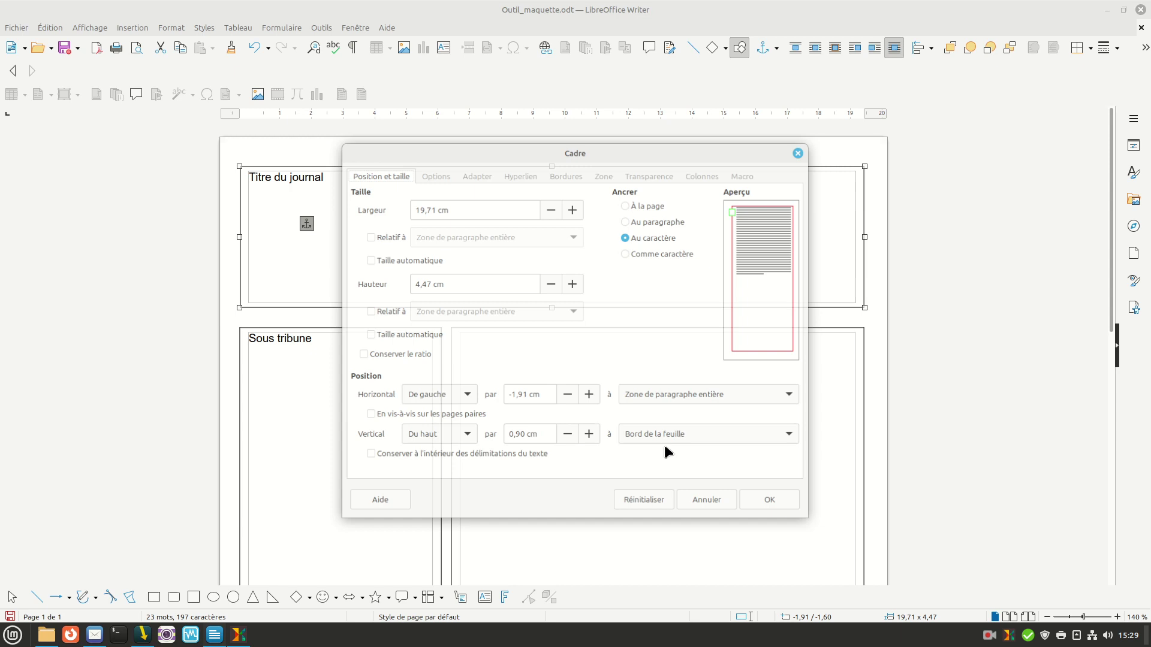
{"action": "left_click", "coordinate": [604, 175]}
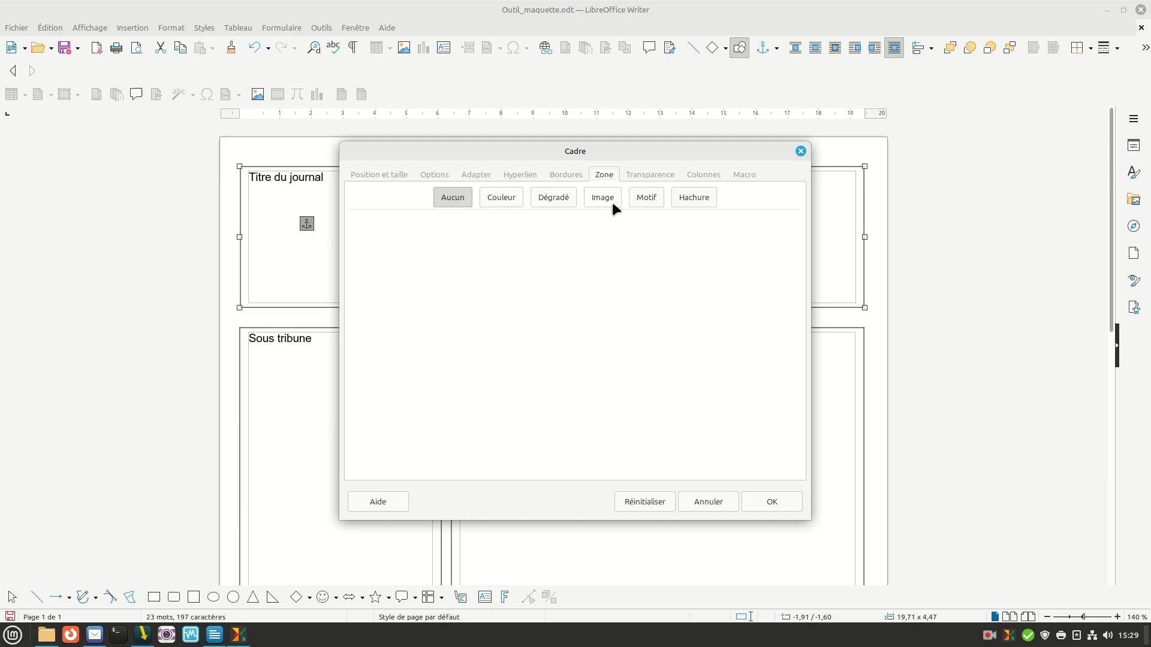
{"action": "left_click", "coordinate": [502, 197]}
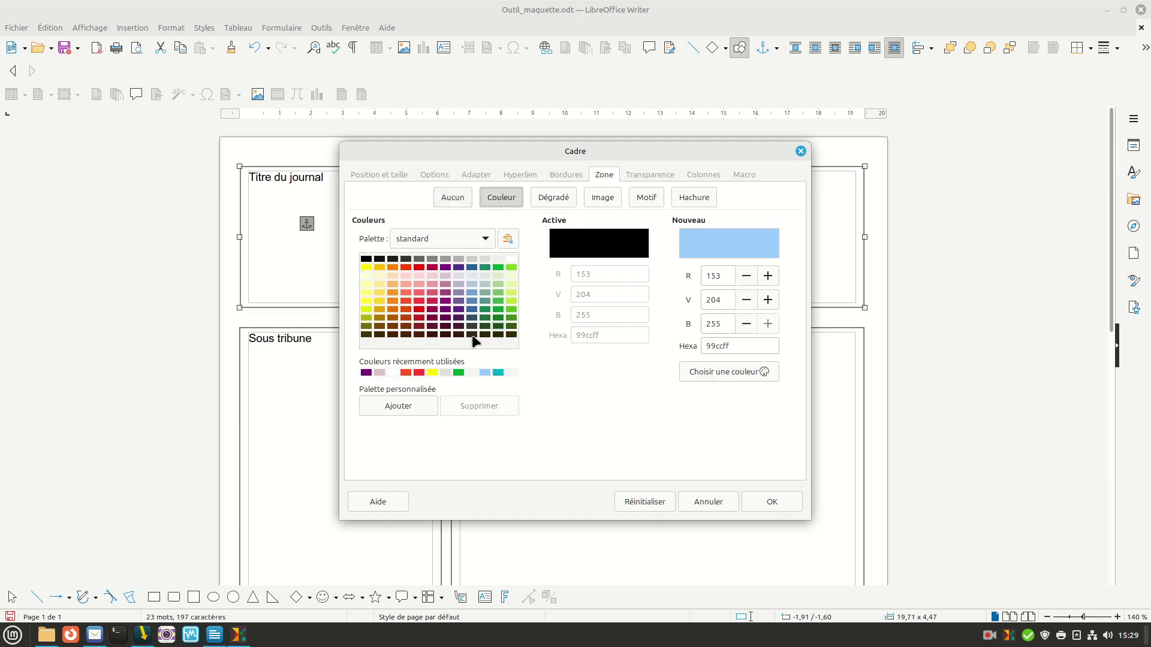
{"action": "left_click", "coordinate": [433, 301]}
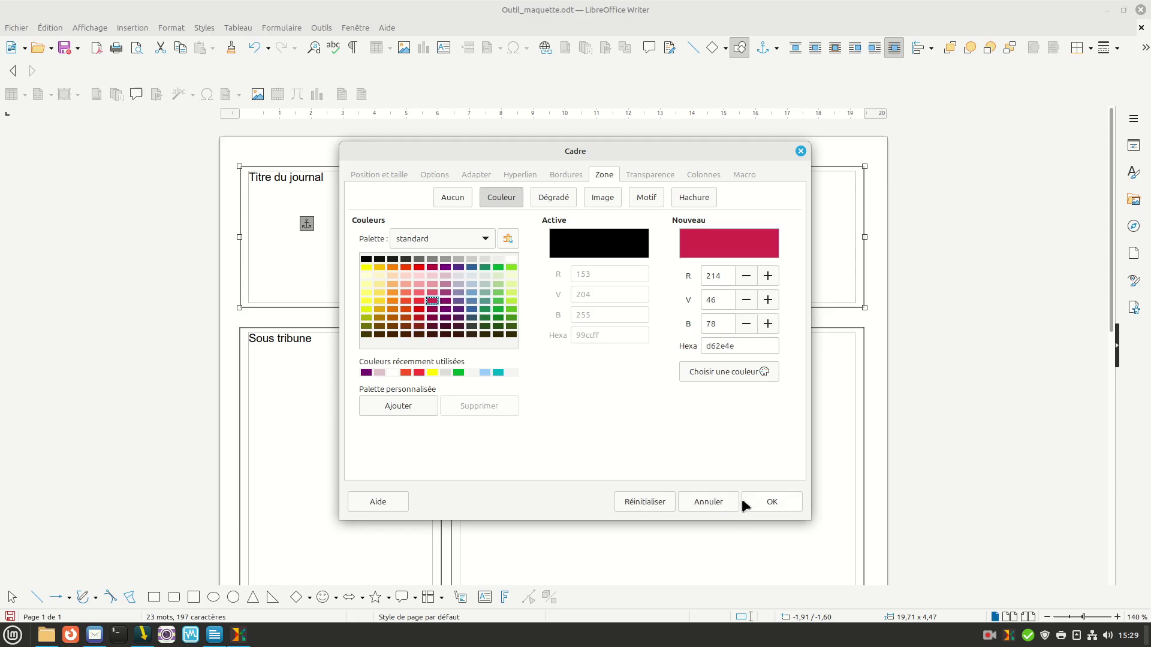
{"action": "left_click", "coordinate": [769, 502]}
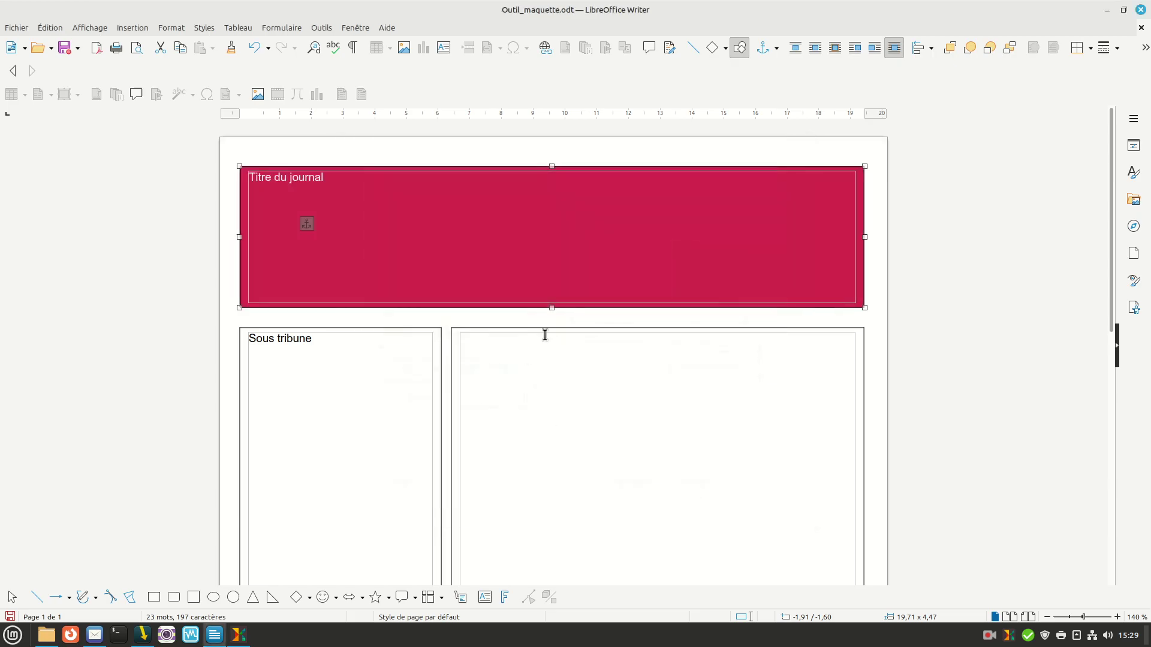
Apply the preset linear gradient from Jaune to Citron vert as the "Titre du journal" frame's background
{"action": "right_click", "coordinate": [576, 303]}
{"action": "left_click", "coordinate": [617, 460]}
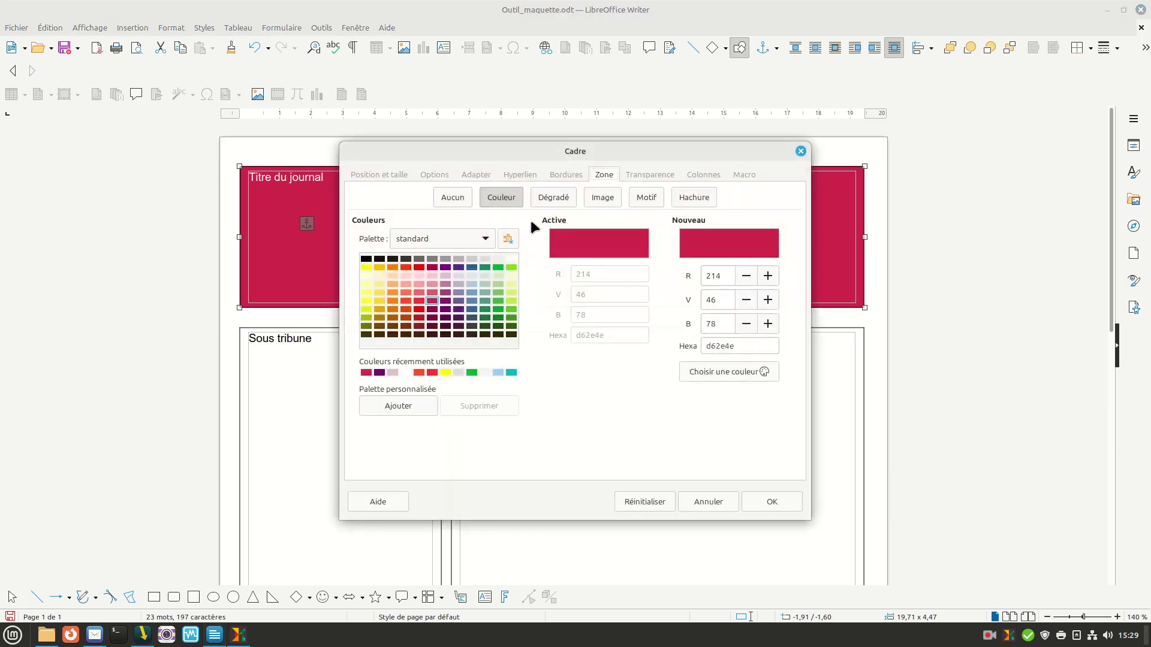
{"action": "left_click", "coordinate": [554, 198]}
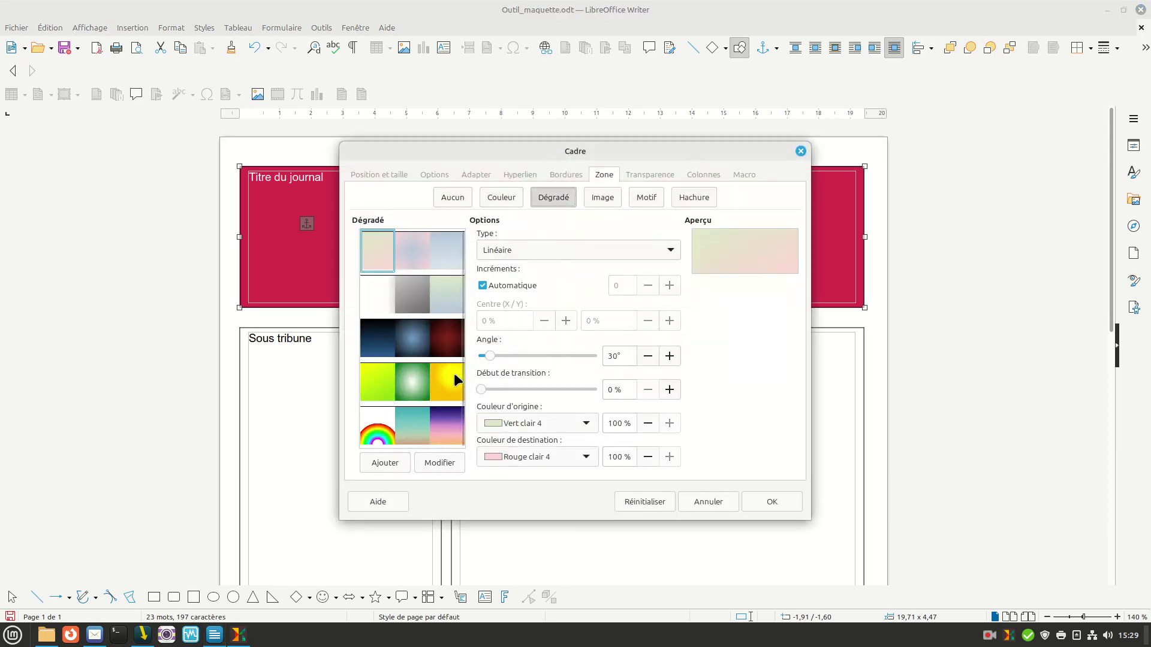
{"action": "left_click", "coordinate": [370, 390]}
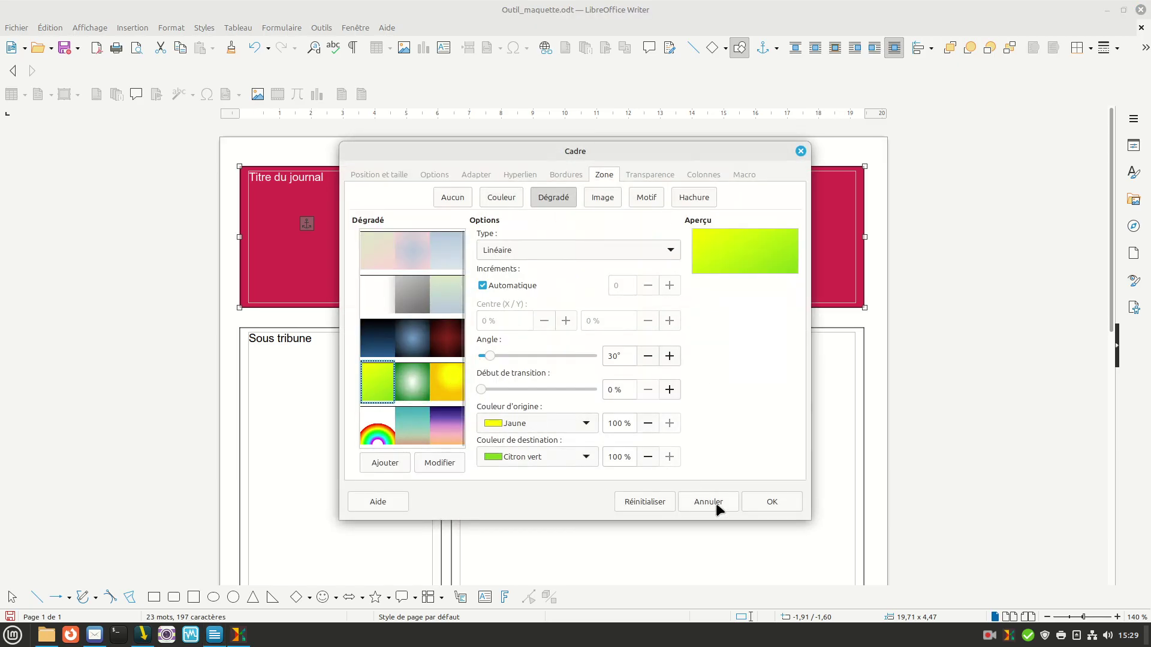
{"action": "left_click", "coordinate": [772, 502]}
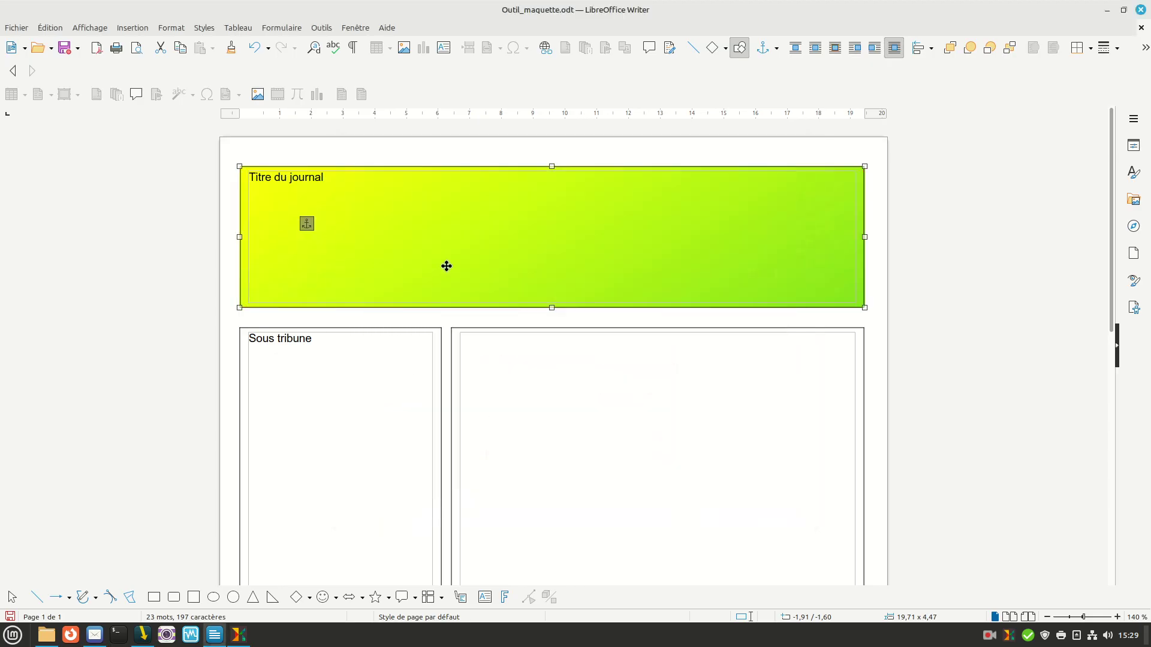
Set the title frame's gradient to run from Bleu canard foncé 2 to Rouge clair 1
{"action": "right_click", "coordinate": [584, 308]}
{"action": "left_click", "coordinate": [626, 449]}
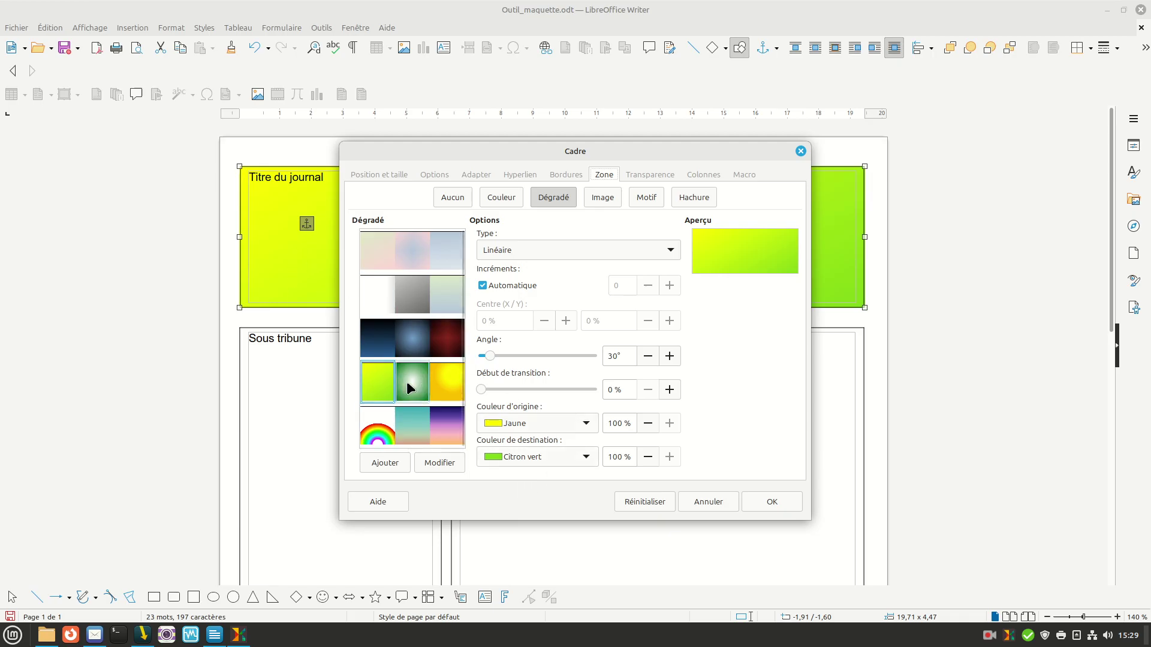
{"action": "left_click", "coordinate": [526, 422]}
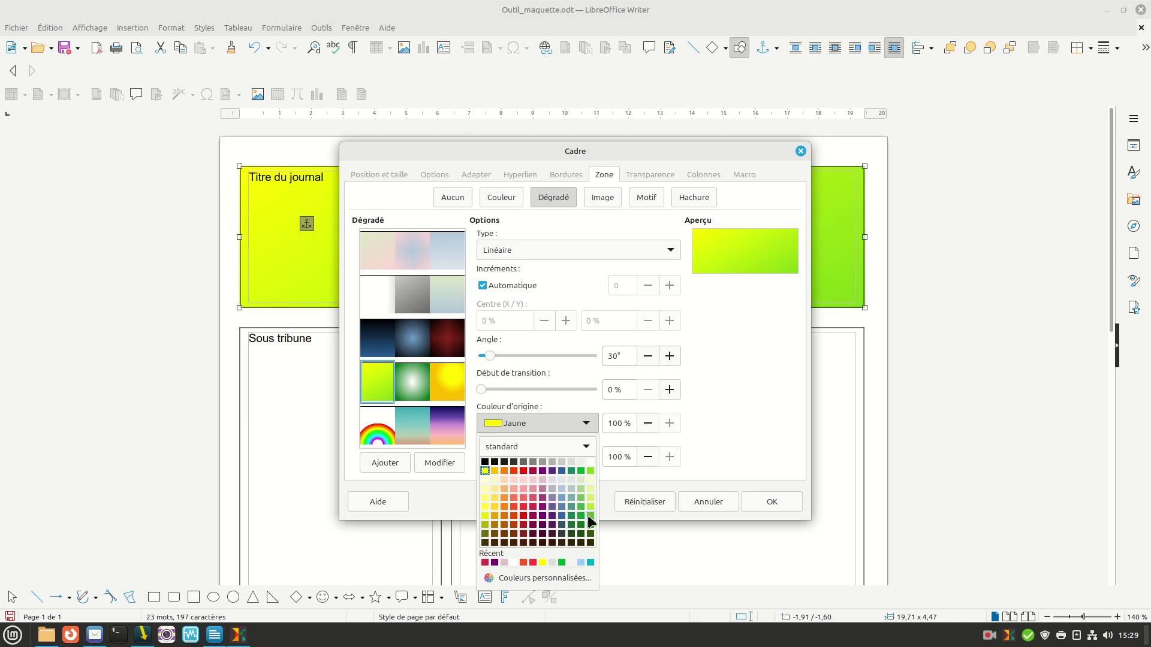
{"action": "left_click", "coordinate": [571, 525]}
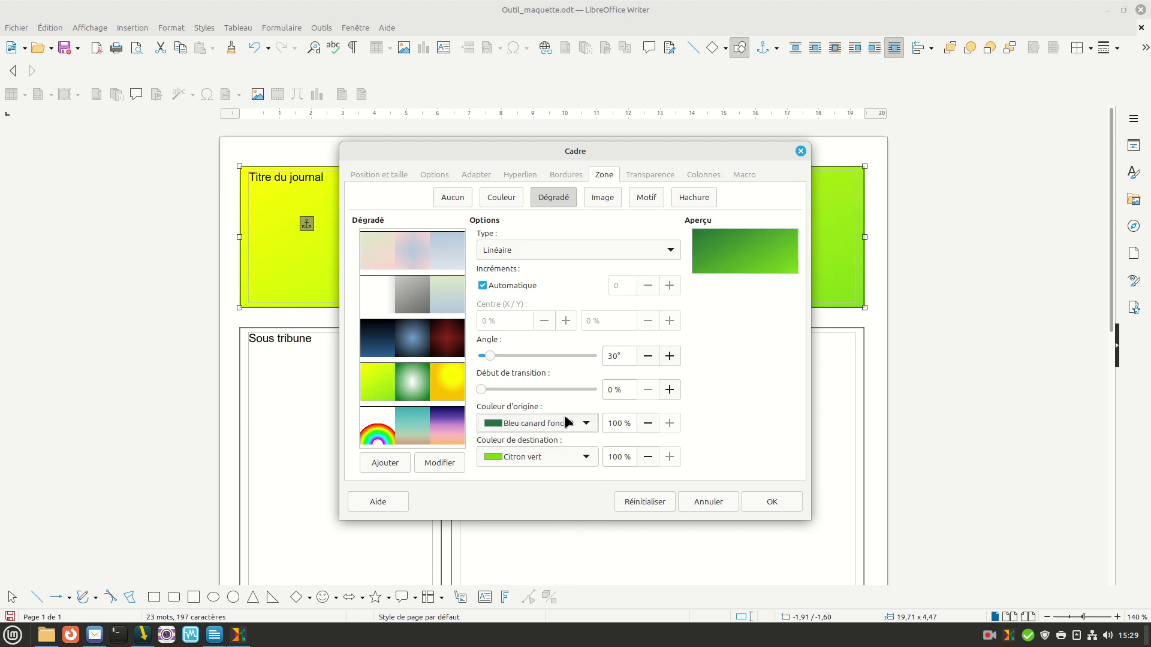
{"action": "left_click", "coordinate": [558, 458]}
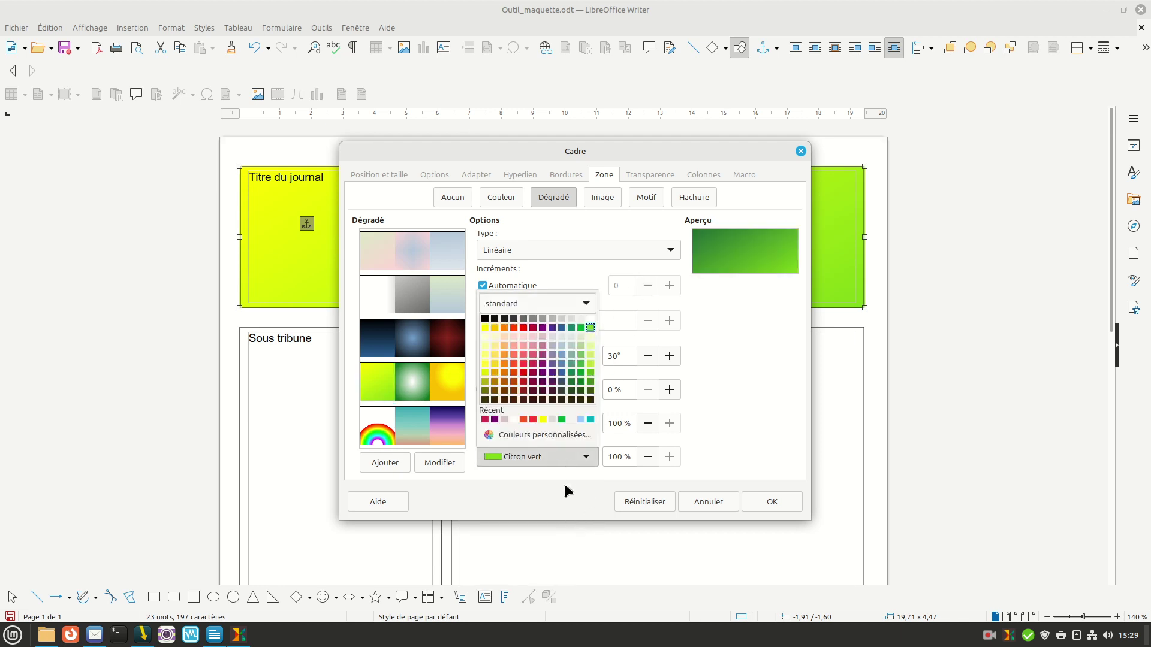
{"action": "left_click", "coordinate": [532, 423]}
{"action": "left_click", "coordinate": [772, 502]}
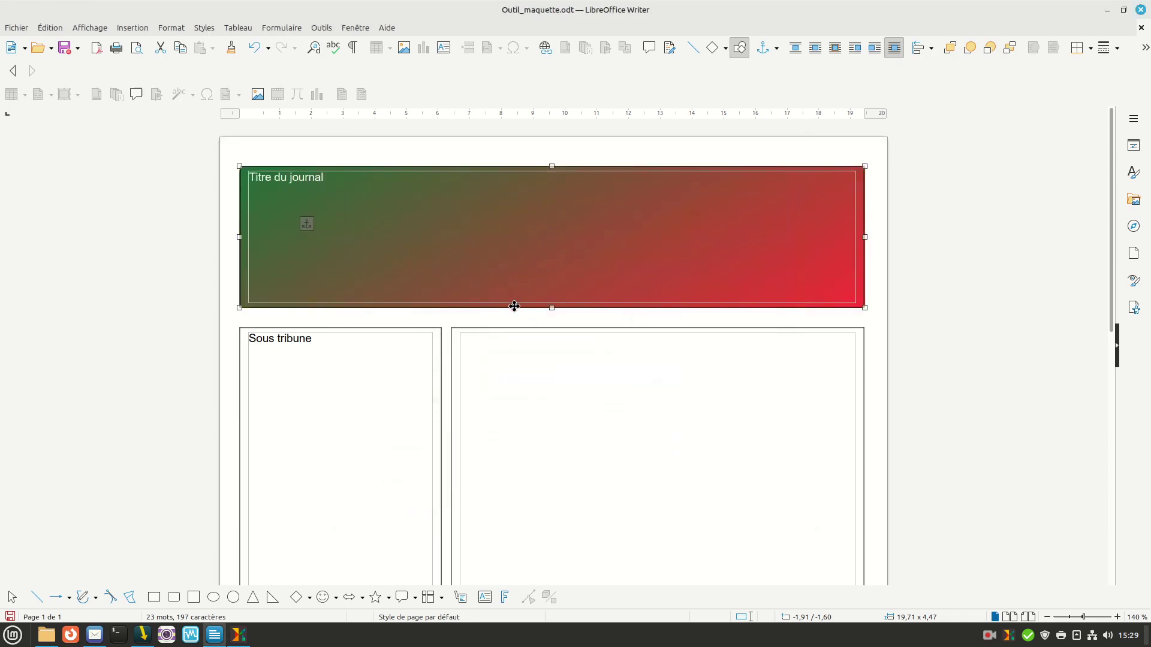
Fill the title frame with the preset pattern in Gris foncé 1 on Gris clair 4
{"action": "right_click", "coordinate": [512, 308]}
{"action": "left_click", "coordinate": [544, 444]}
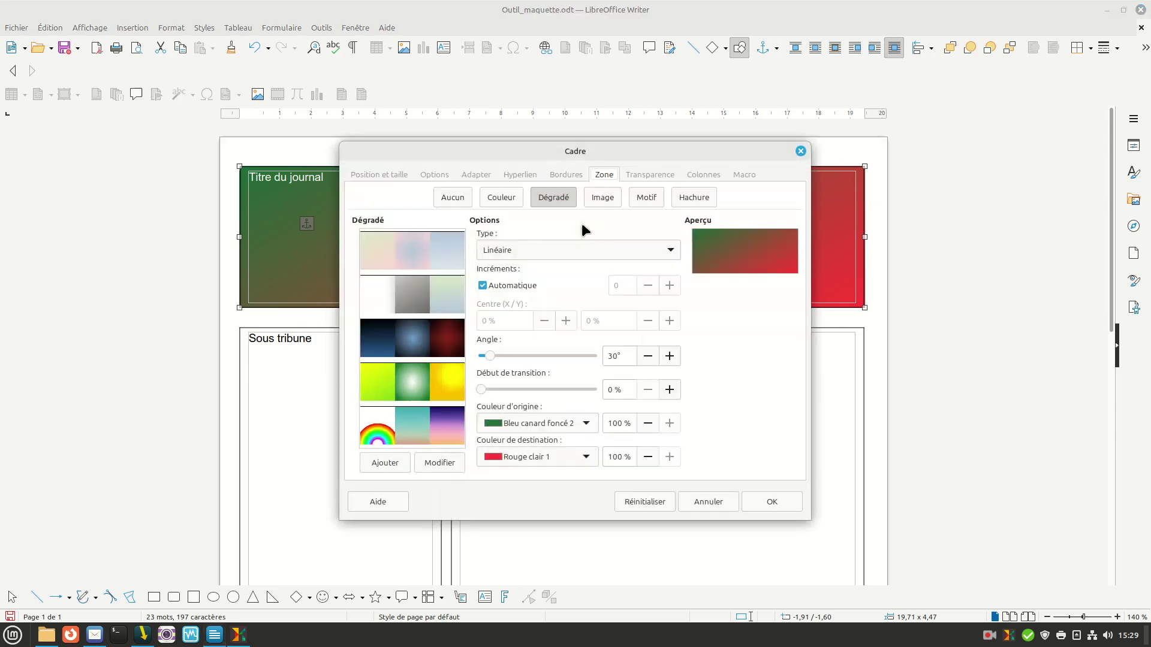
{"action": "left_click", "coordinate": [652, 196]}
{"action": "left_click", "coordinate": [412, 343]}
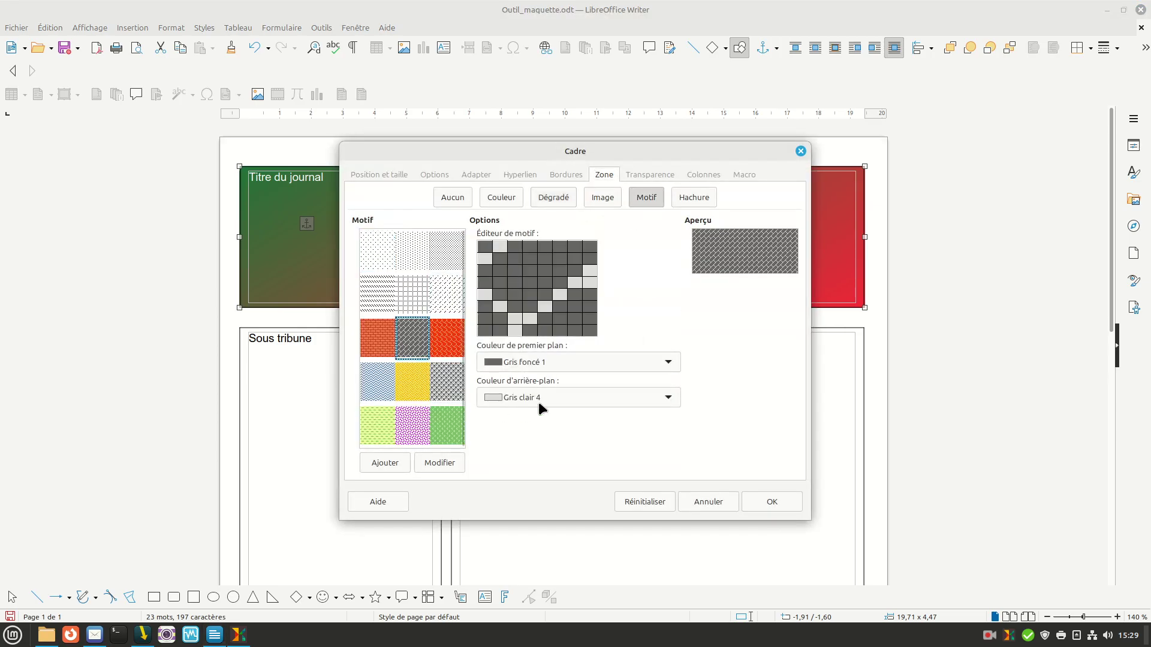
{"action": "left_click", "coordinate": [766, 505]}
Fill the title frame with the green triple-line hatching at 90° with 0,36 cm spacing
{"action": "right_click", "coordinate": [608, 303]}
{"action": "left_click", "coordinate": [656, 446]}
{"action": "left_click", "coordinate": [711, 199]}
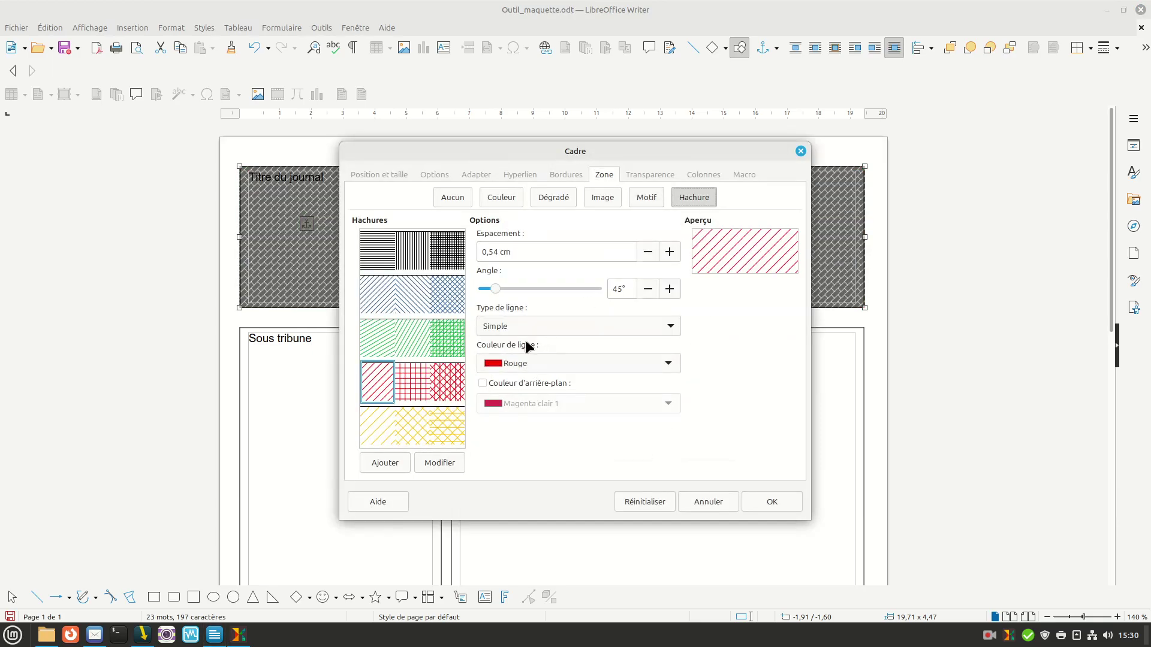
{"action": "left_click", "coordinate": [444, 337]}
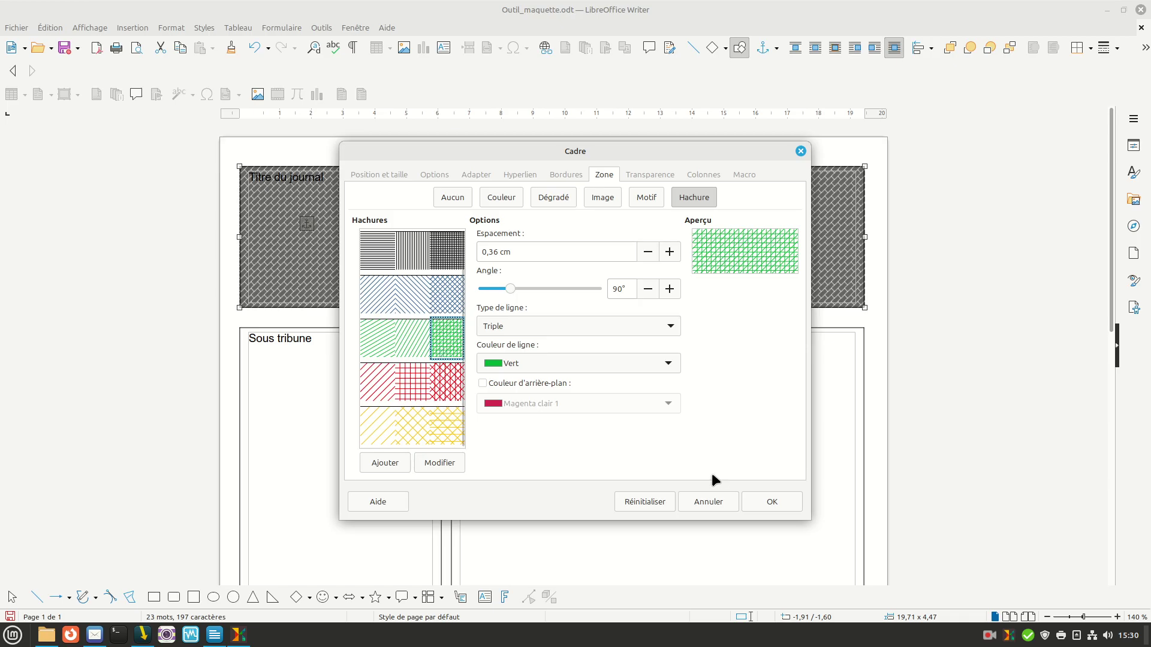
{"action": "left_click", "coordinate": [762, 495]}
Fill the title frame with the preset blue cloudy sky image, tiled as Carrelage
{"action": "right_click", "coordinate": [640, 304]}
{"action": "left_click", "coordinate": [676, 446]}
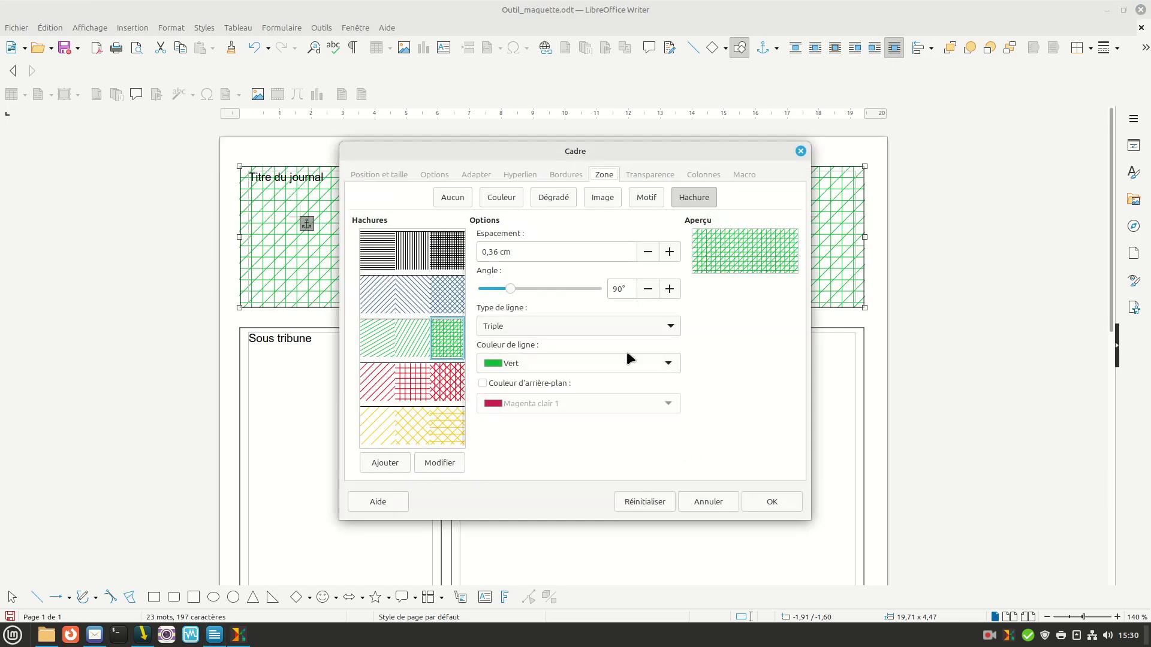
{"action": "left_click", "coordinate": [601, 198]}
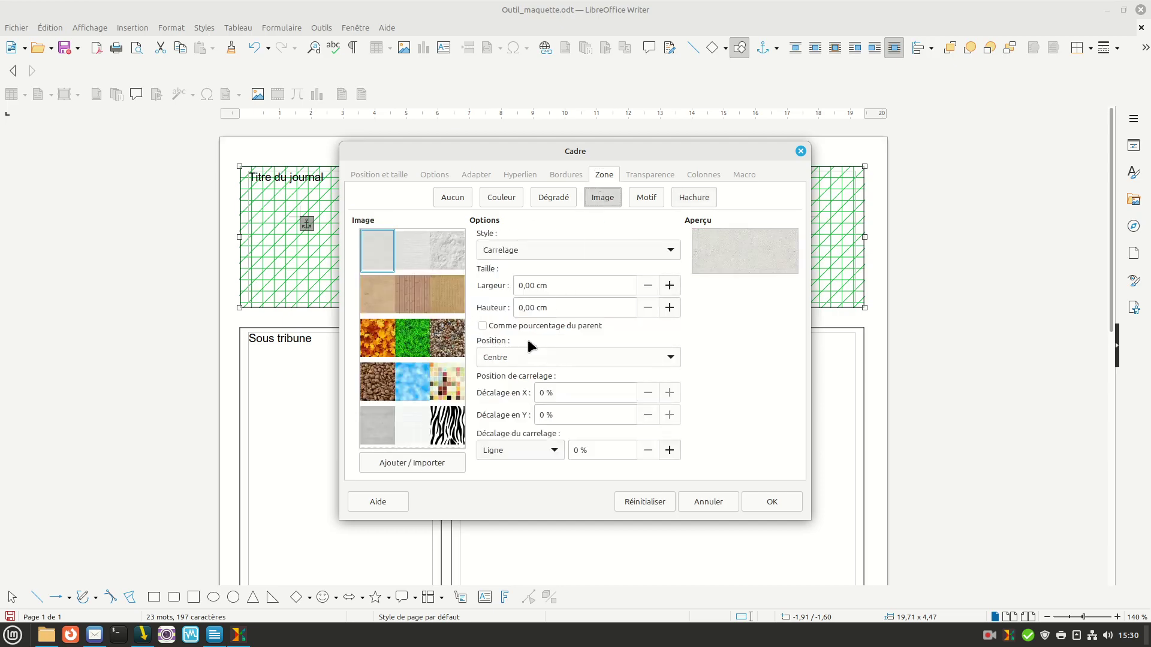
{"action": "left_click", "coordinate": [410, 383]}
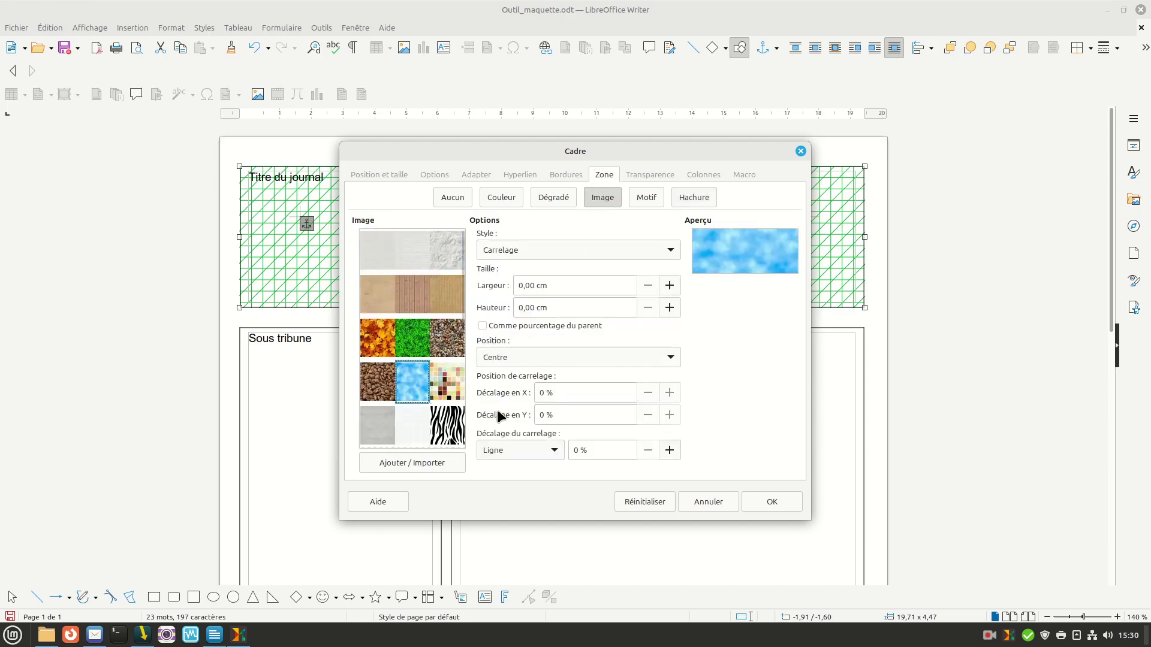
{"action": "left_click", "coordinate": [770, 502]}
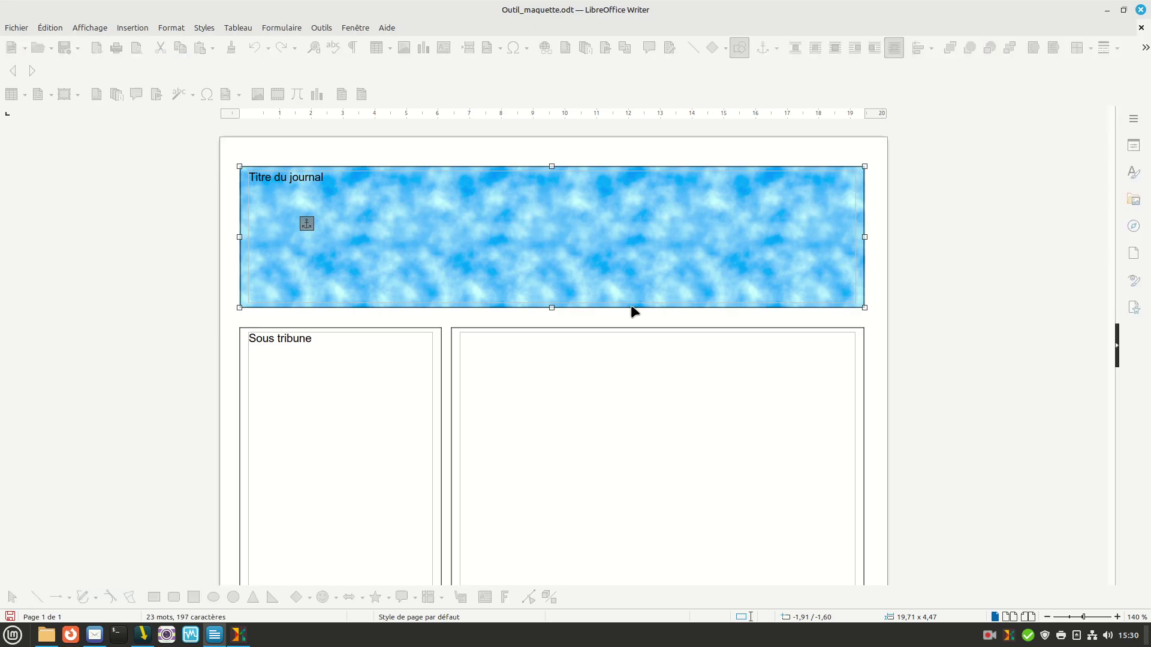
Import licorne1.png from Téléchargements under the name licorne1 and apply it as the title frame's background image
{"action": "right_click", "coordinate": [634, 310]}
{"action": "left_click", "coordinate": [673, 448]}
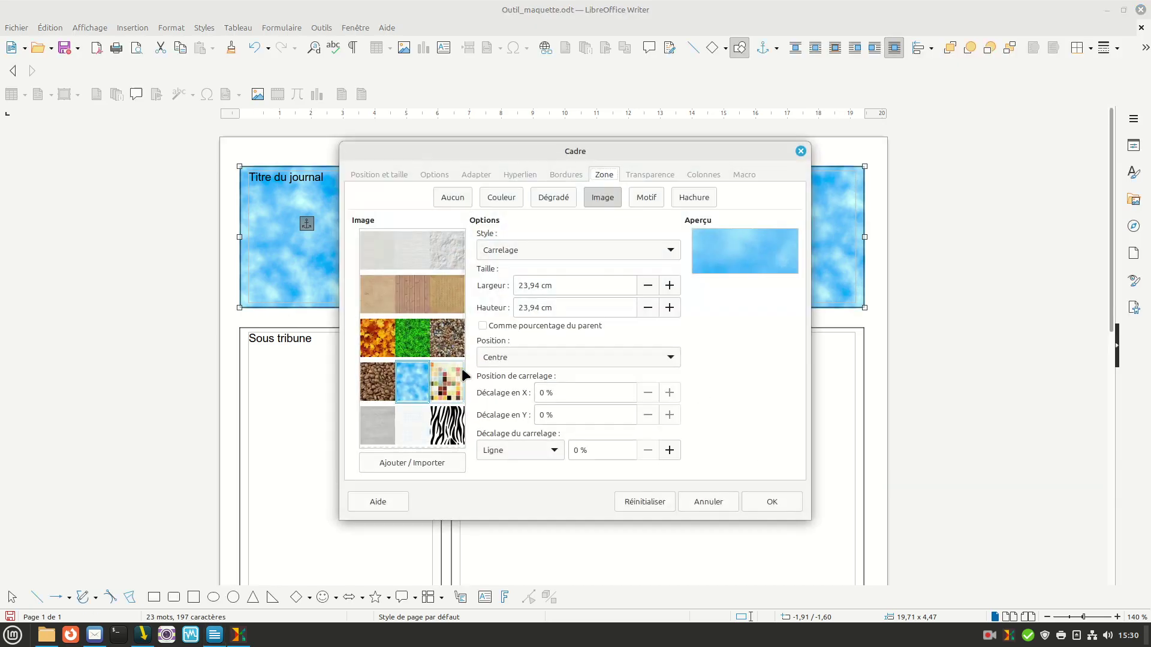
{"action": "left_click", "coordinate": [415, 467]}
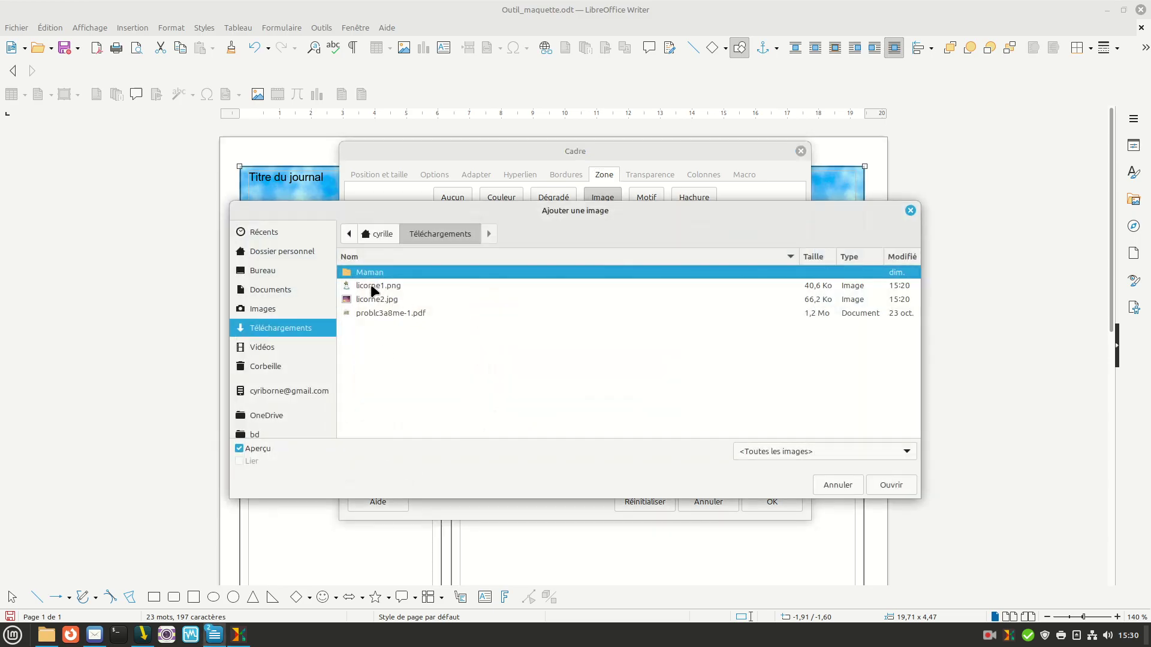
{"action": "double_click", "coordinate": [372, 287]}
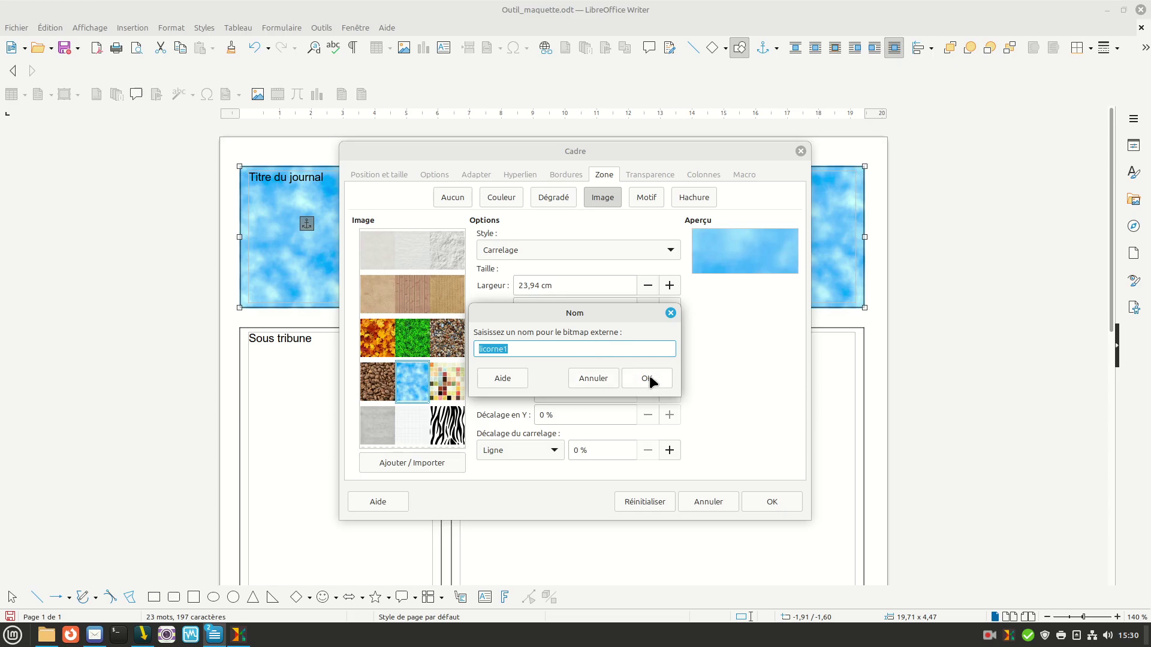
{"action": "left_click", "coordinate": [649, 378]}
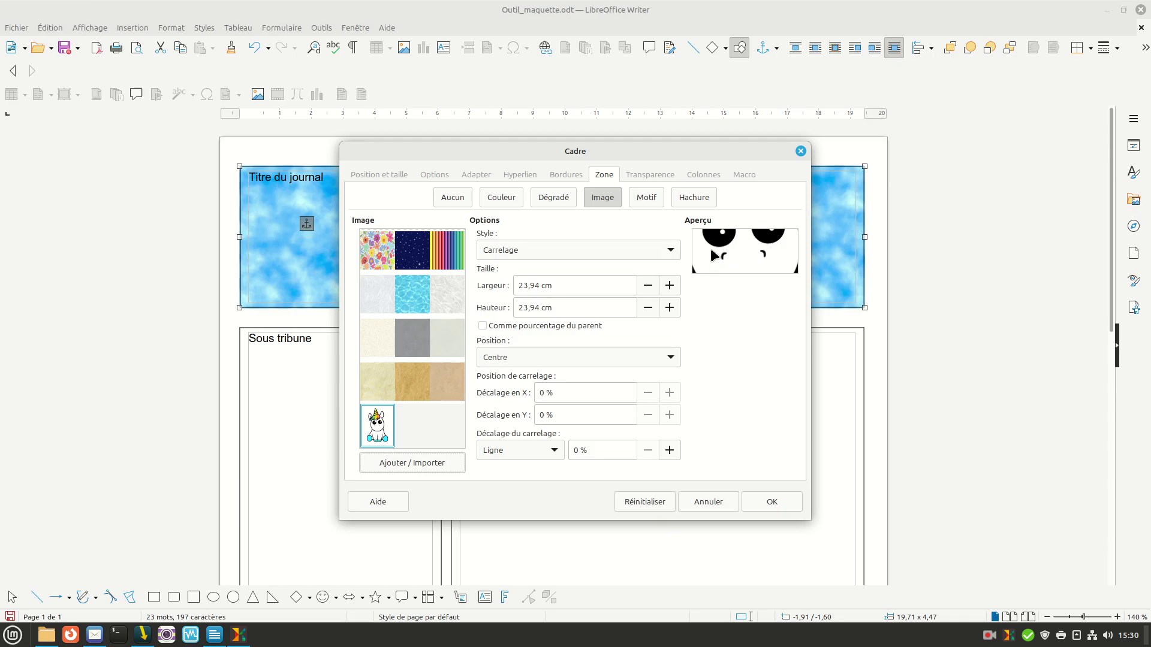
{"action": "left_click", "coordinate": [773, 502]}
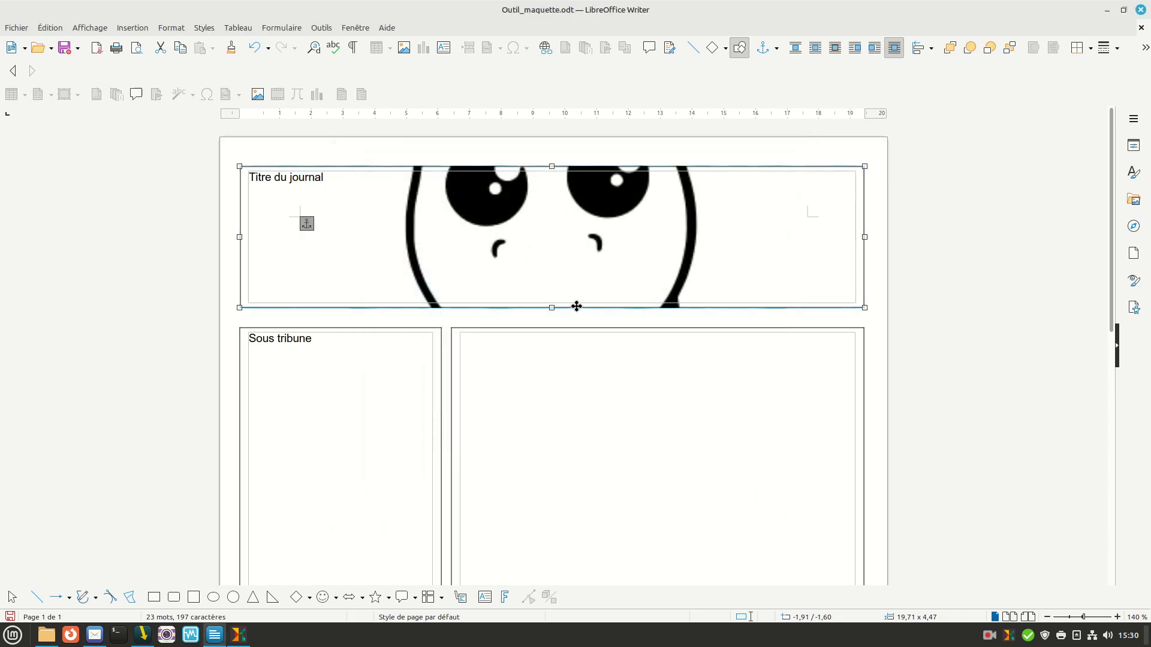
Change the title frame's background image style to Étiré
{"action": "right_click", "coordinate": [576, 306]}
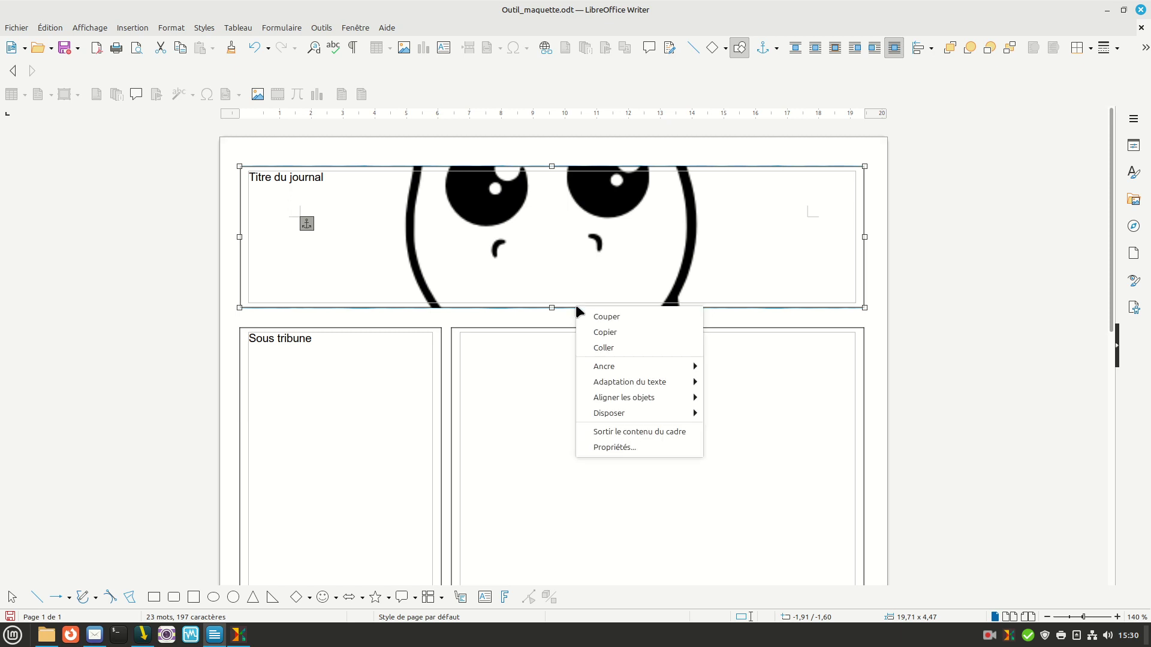
{"action": "left_click", "coordinate": [628, 446]}
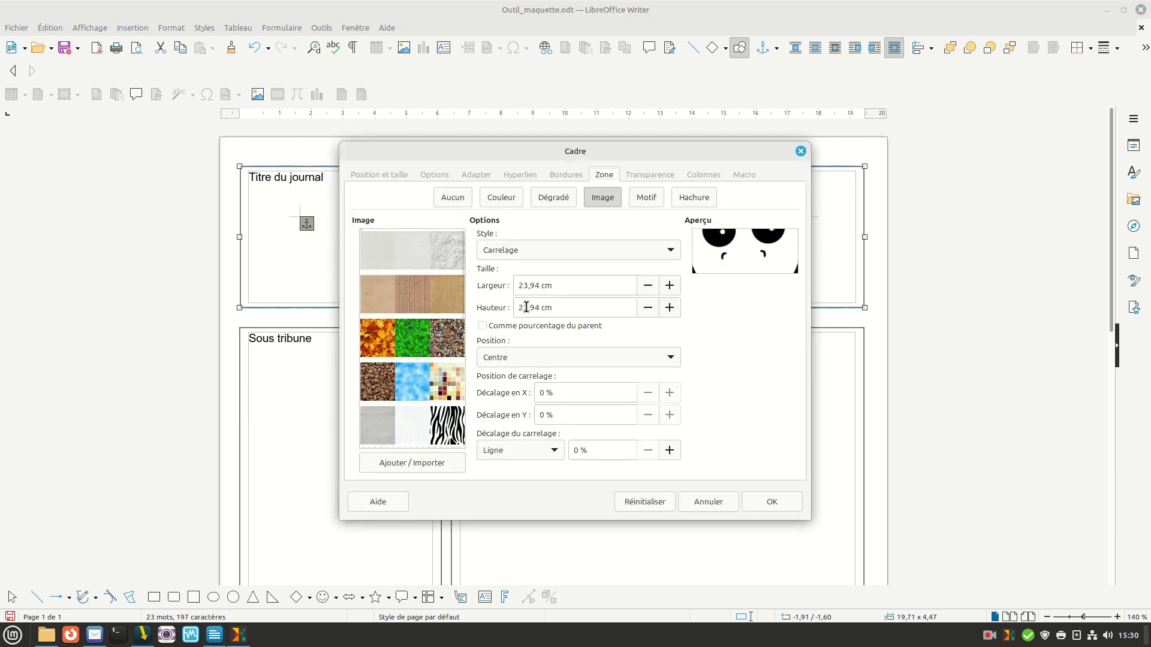
{"action": "left_click", "coordinate": [534, 249]}
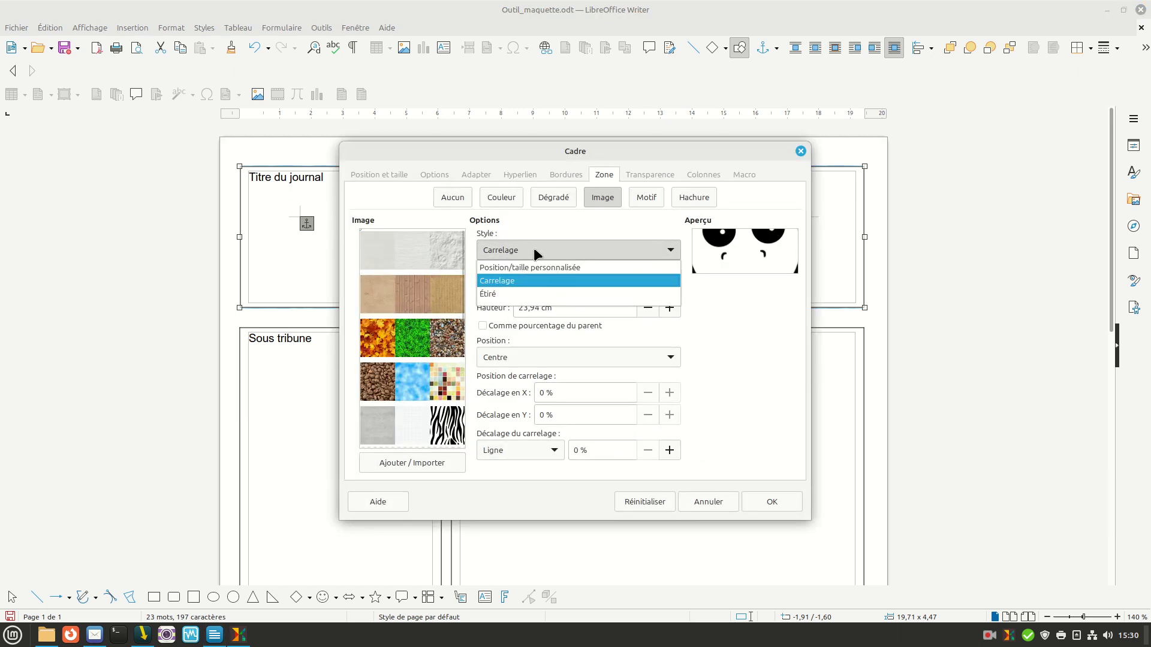
{"action": "left_click", "coordinate": [510, 294]}
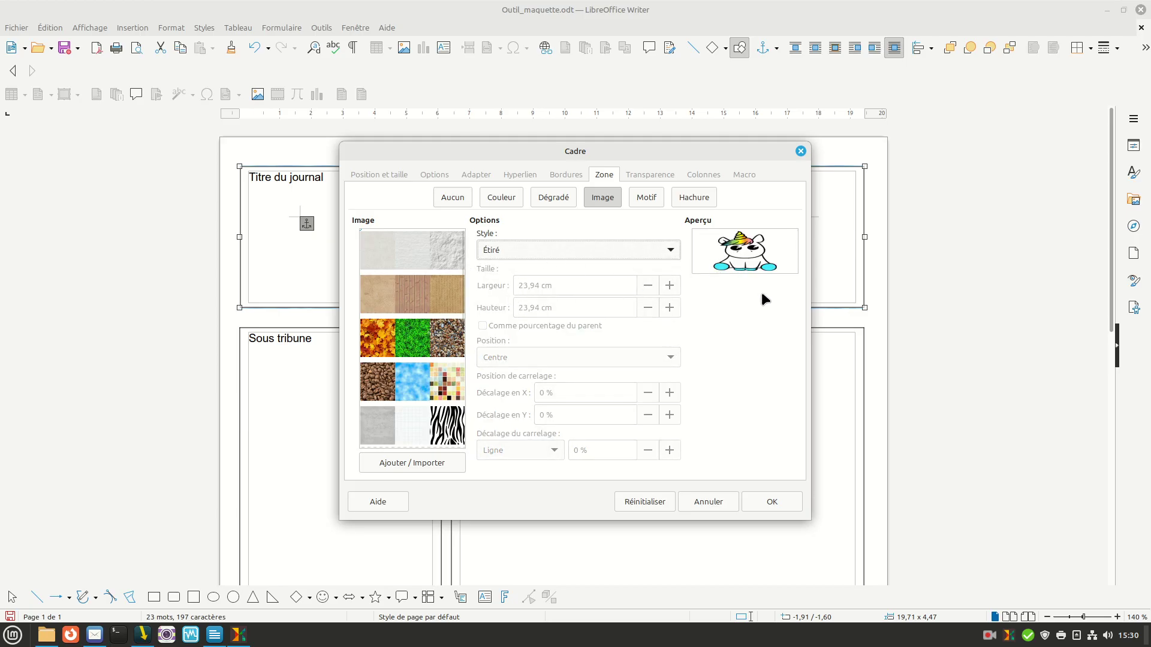
{"action": "left_click", "coordinate": [768, 502]}
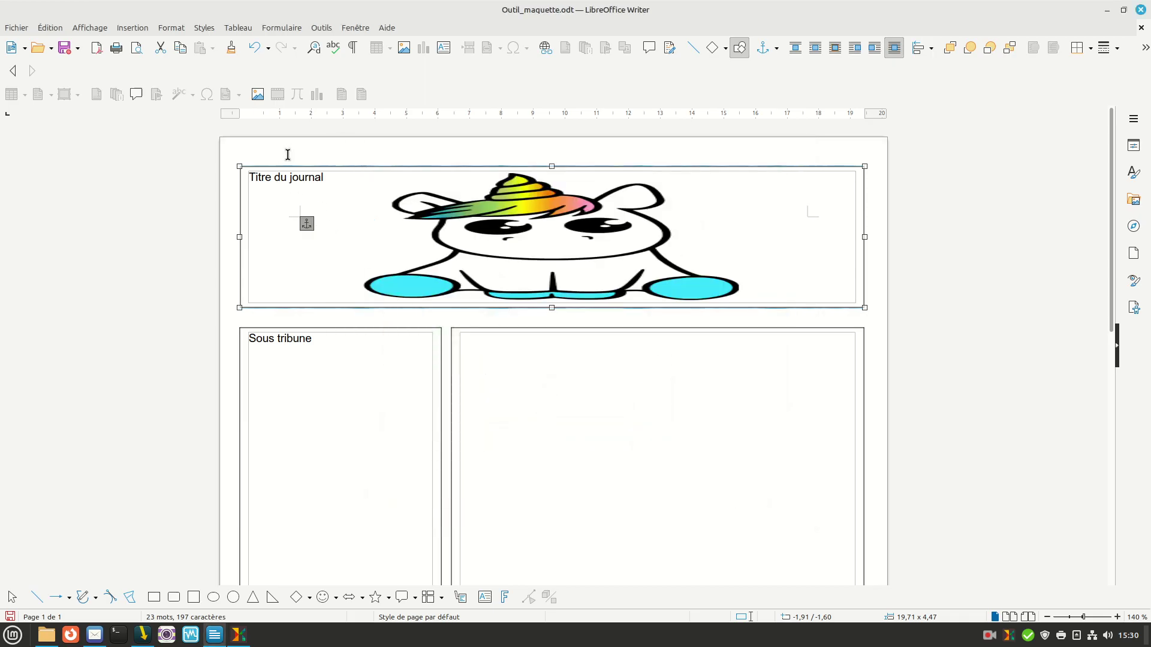
Add the text "j'aime les mathématiques parce que les" after "Titre du journal" in the title frame
{"action": "left_click", "coordinate": [344, 206]}
{"action": "left_click", "coordinate": [606, 384]}
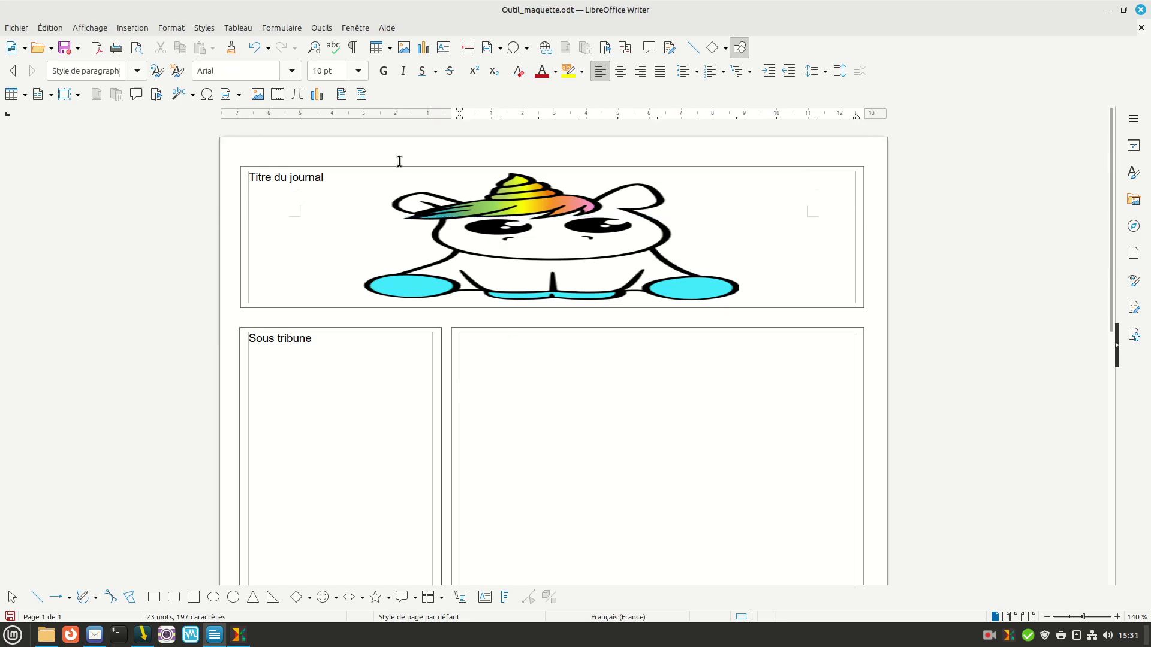
{"action": "left_click", "coordinate": [288, 248]}
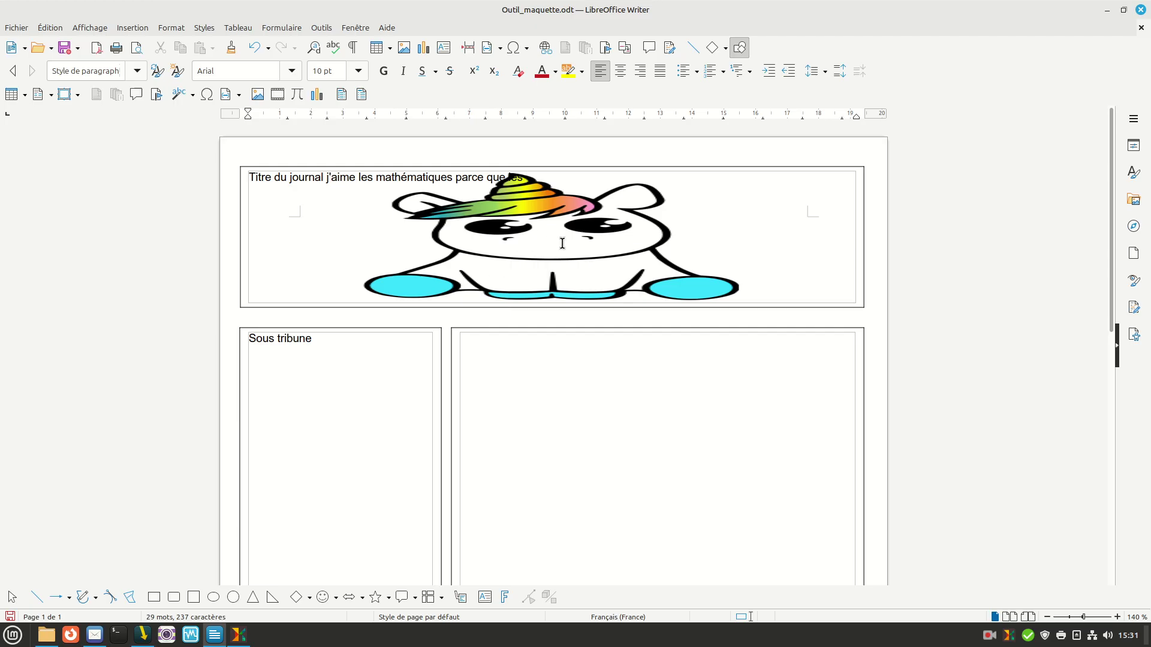
Fill the large empty frame beside the Sous tribune frames with the imported licorne1 image, using the Étiré style
{"action": "scroll", "coordinate": [564, 248], "scroll_direction": "down", "scroll_amount": 1}
{"action": "scroll", "coordinate": [569, 254], "scroll_direction": "up", "scroll_amount": 1}
{"action": "left_click", "coordinate": [455, 334]}
{"action": "right_click", "coordinate": [455, 333]}
{"action": "left_click", "coordinate": [495, 493]}
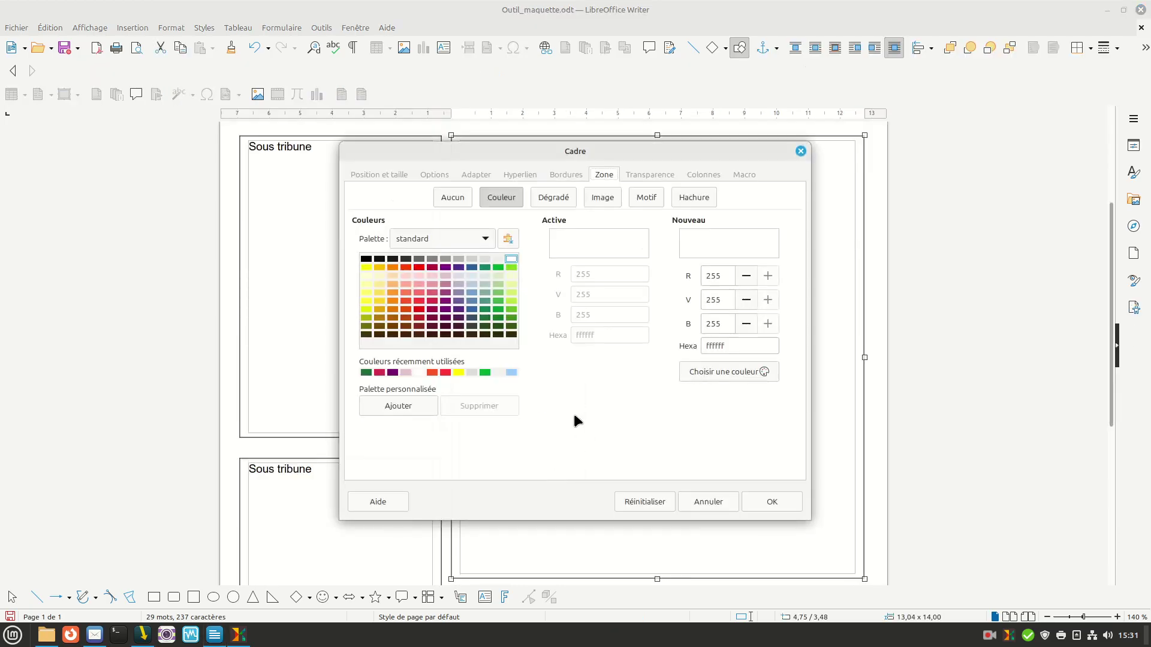
{"action": "left_click", "coordinate": [588, 200]}
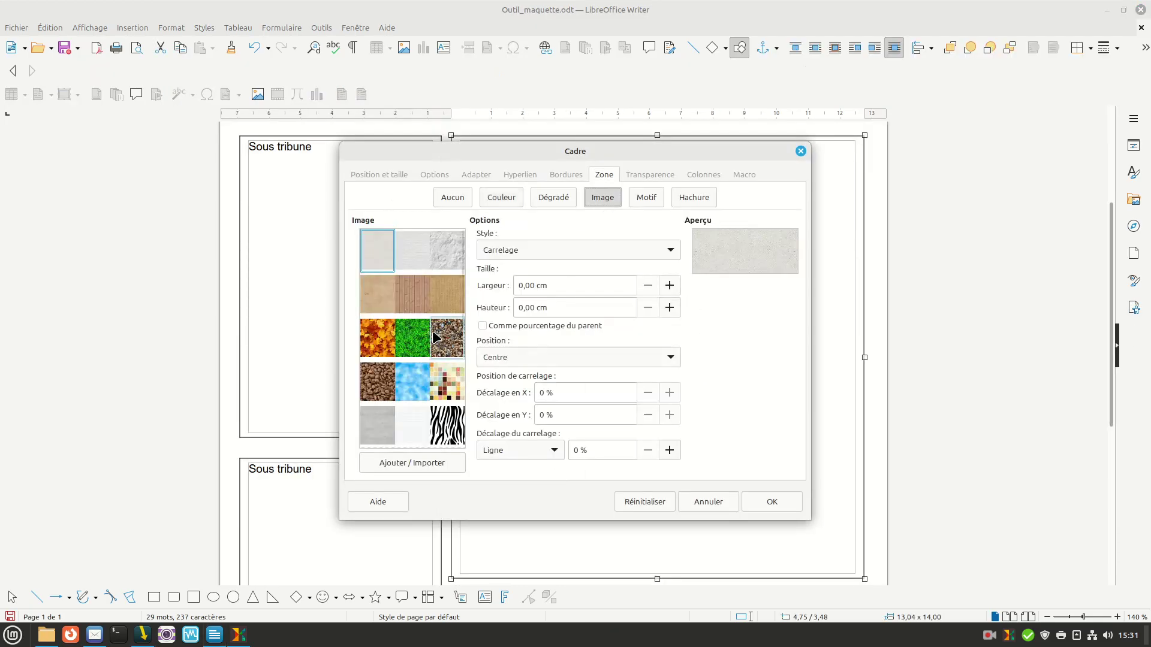
{"action": "scroll", "coordinate": [441, 331], "scroll_direction": "down", "scroll_amount": 3}
{"action": "left_click", "coordinate": [373, 425]}
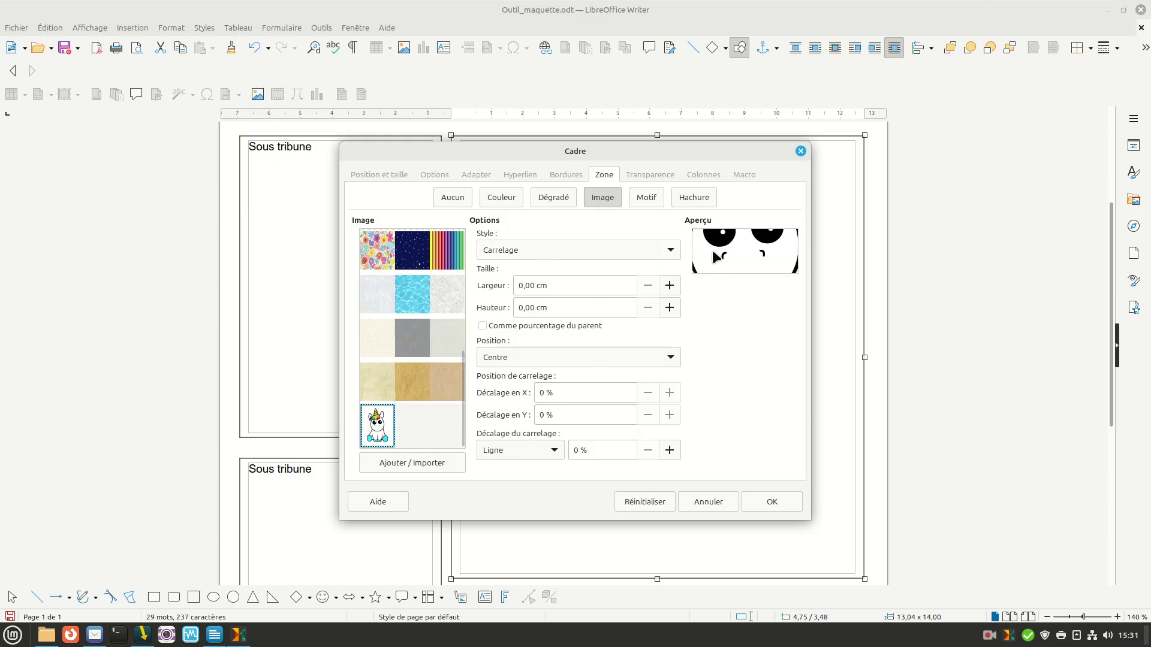
{"action": "left_click", "coordinate": [679, 256]}
{"action": "left_click", "coordinate": [534, 292]}
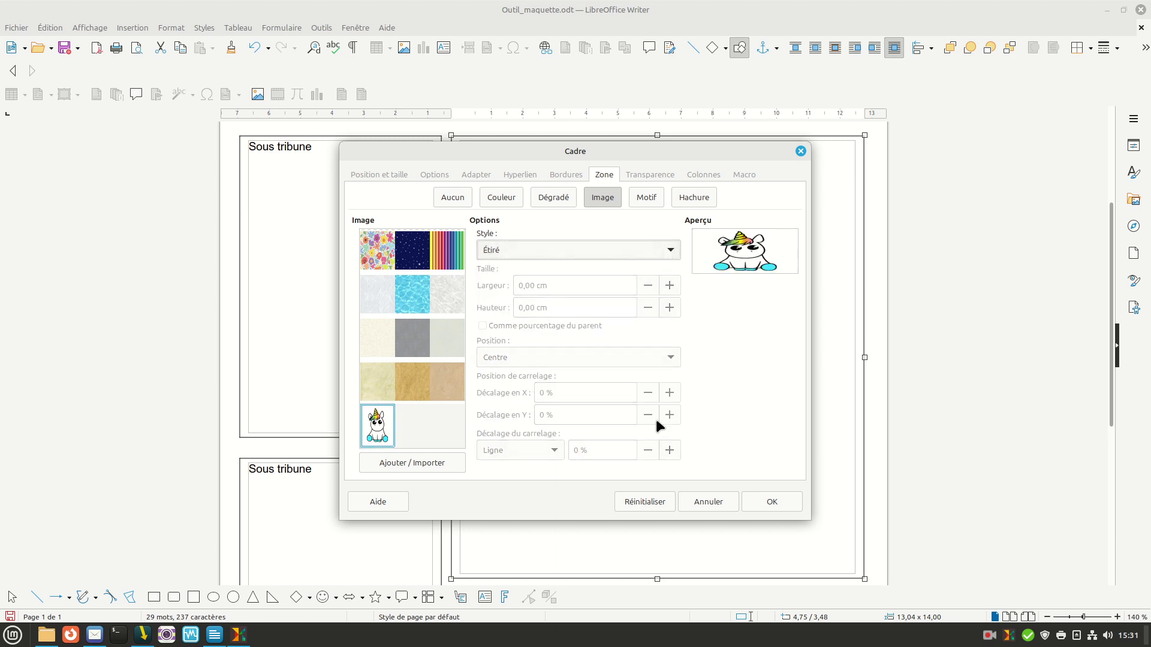
{"action": "left_click", "coordinate": [751, 506]}
Import licorne2.jpg from Téléchargements under the name licorne2 and apply it as the title frame's background image
{"action": "scroll", "coordinate": [750, 326], "scroll_direction": "up", "scroll_amount": 5}
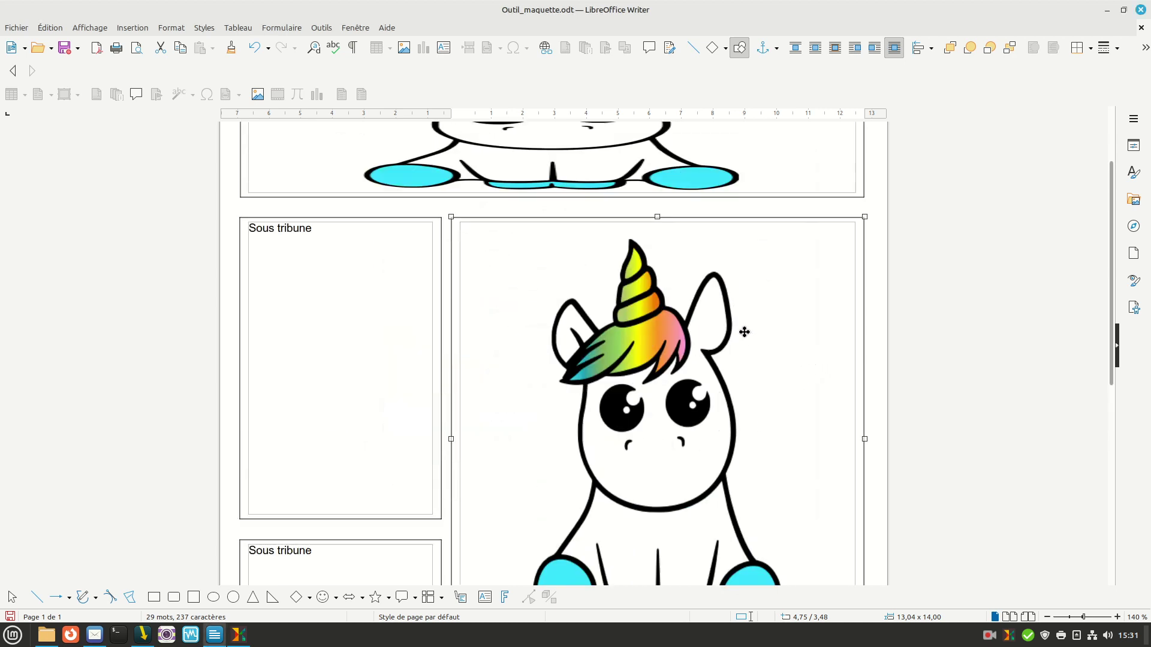
{"action": "scroll", "coordinate": [749, 327], "scroll_direction": "down", "scroll_amount": 3}
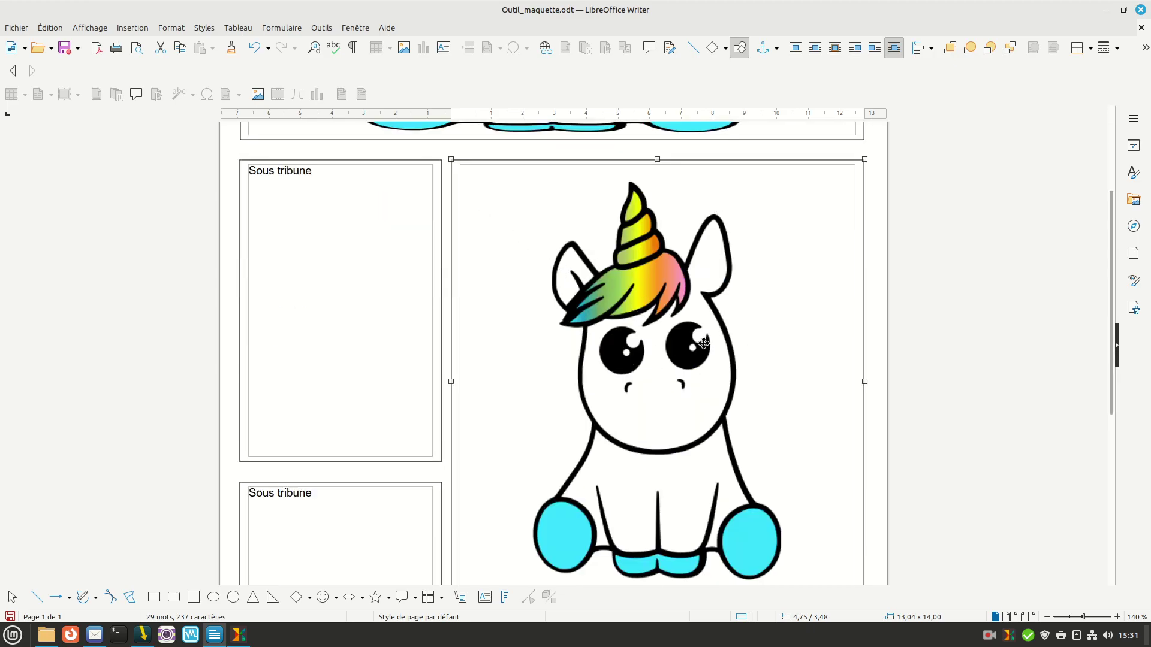
{"action": "scroll", "coordinate": [663, 351], "scroll_direction": "up", "scroll_amount": 3}
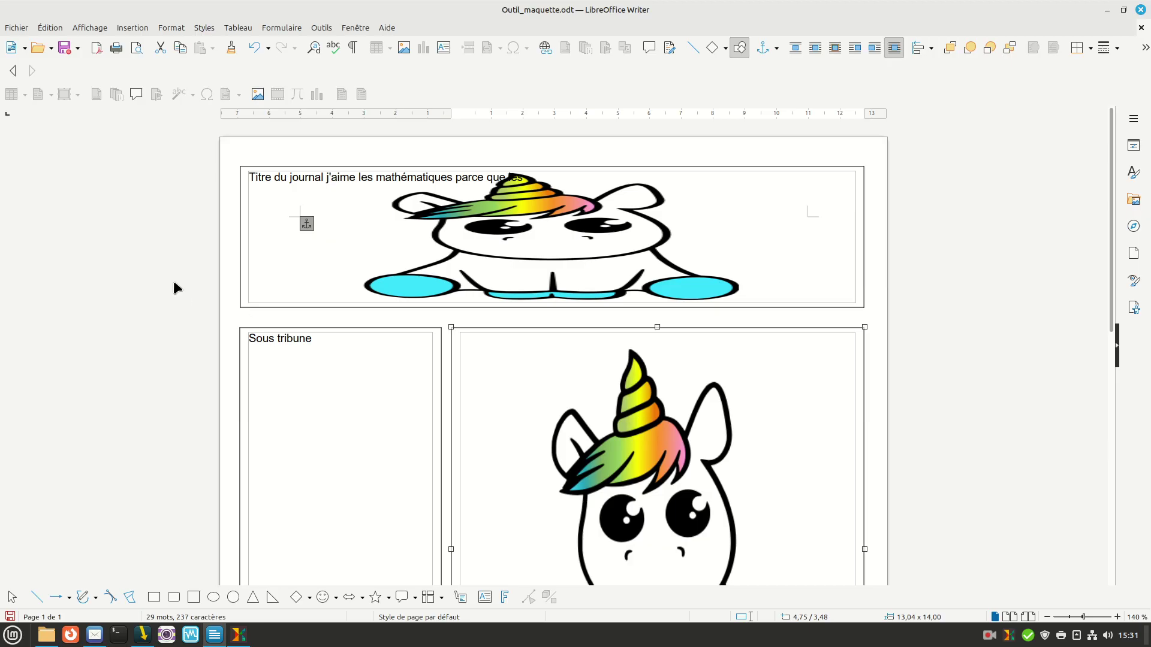
{"action": "left_click", "coordinate": [388, 307]}
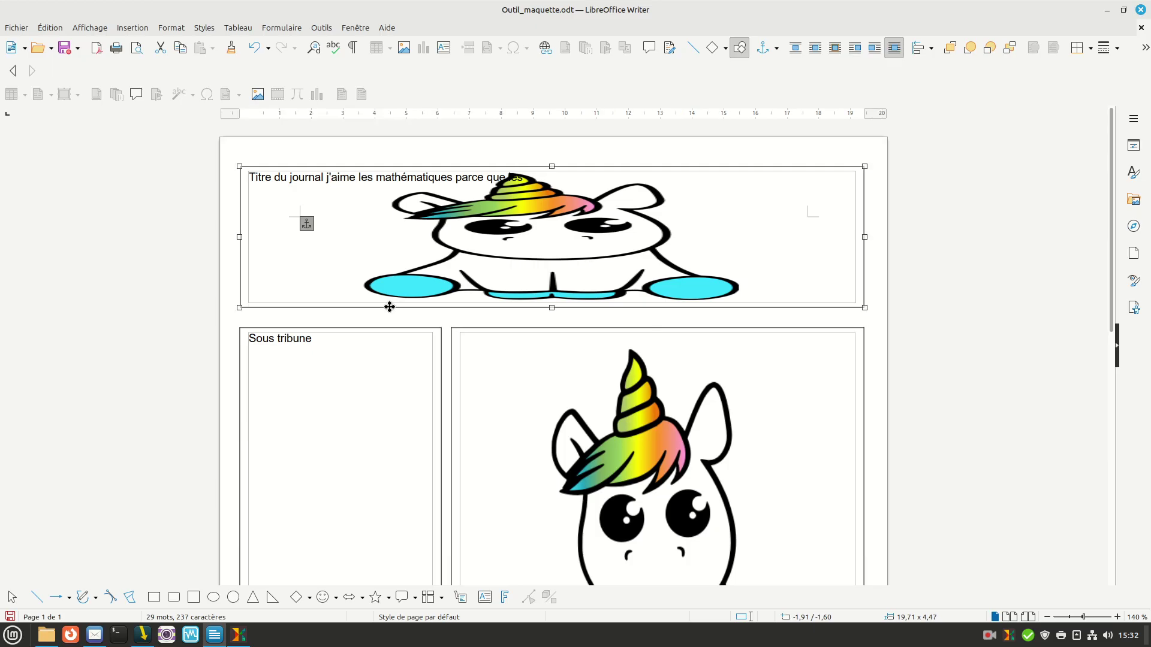
{"action": "right_click", "coordinate": [389, 307]}
{"action": "left_click", "coordinate": [433, 458]}
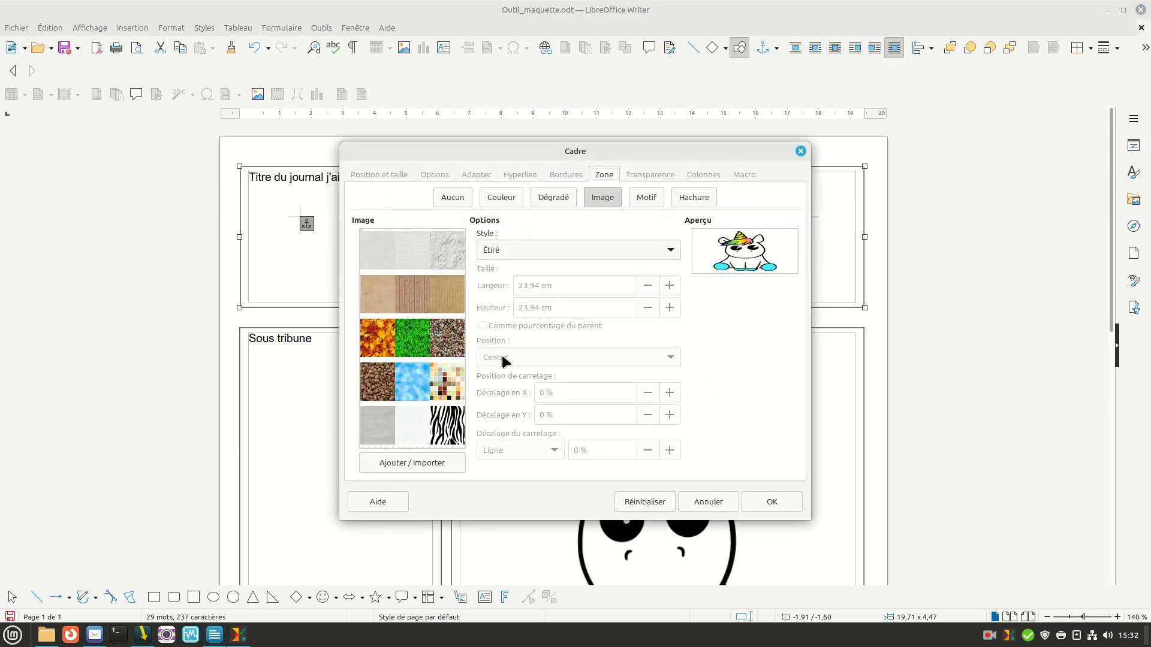
{"action": "left_click", "coordinate": [420, 466]}
{"action": "left_click", "coordinate": [380, 302]}
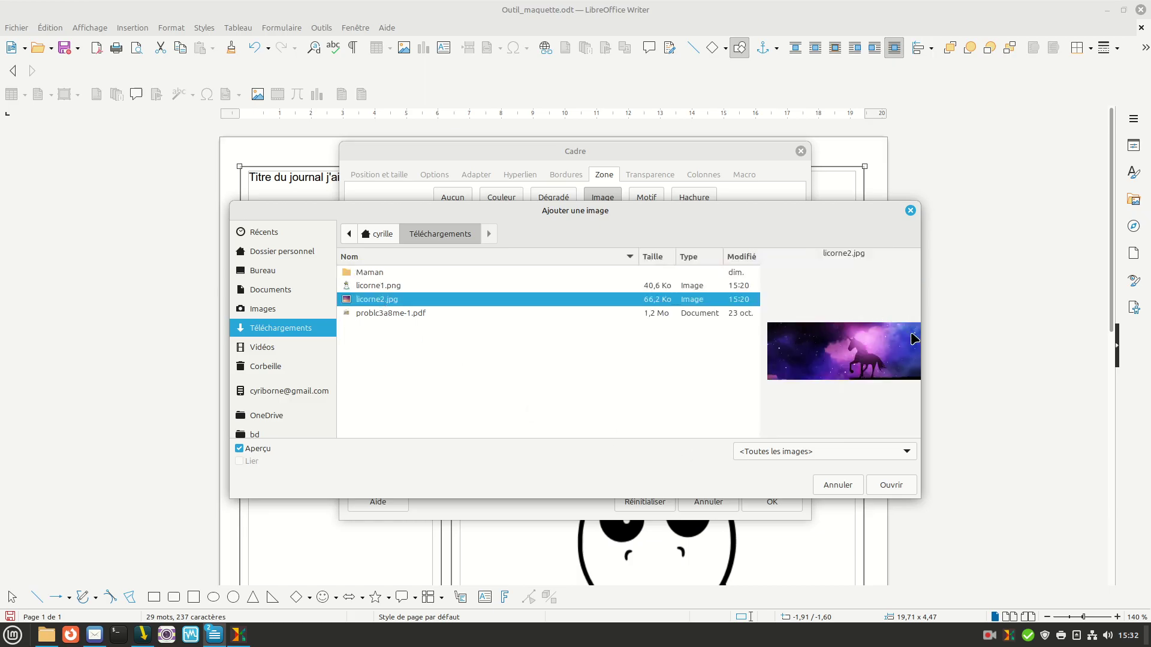
{"action": "left_click", "coordinate": [890, 485]}
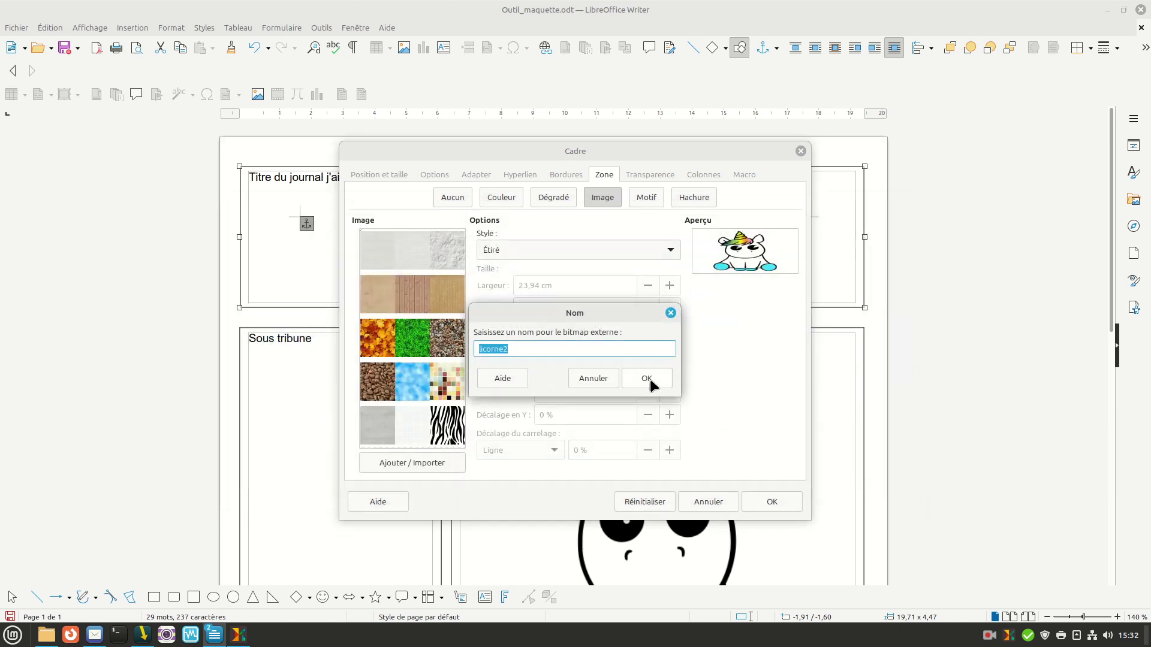
{"action": "left_click", "coordinate": [623, 378]}
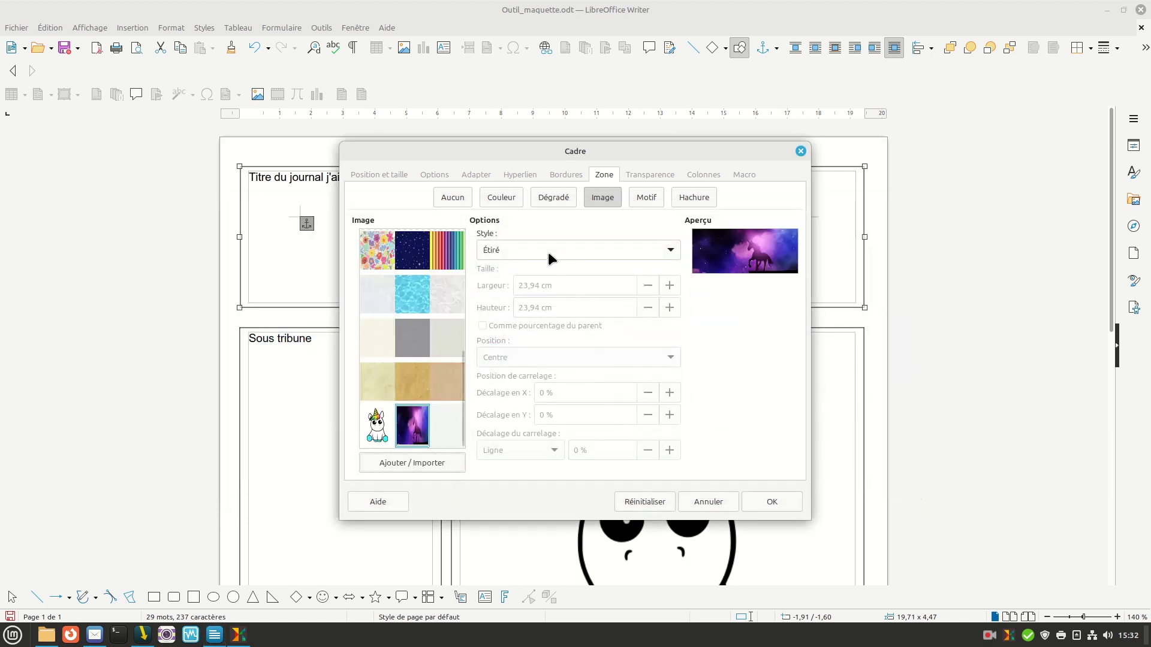
{"action": "left_click", "coordinate": [772, 505]}
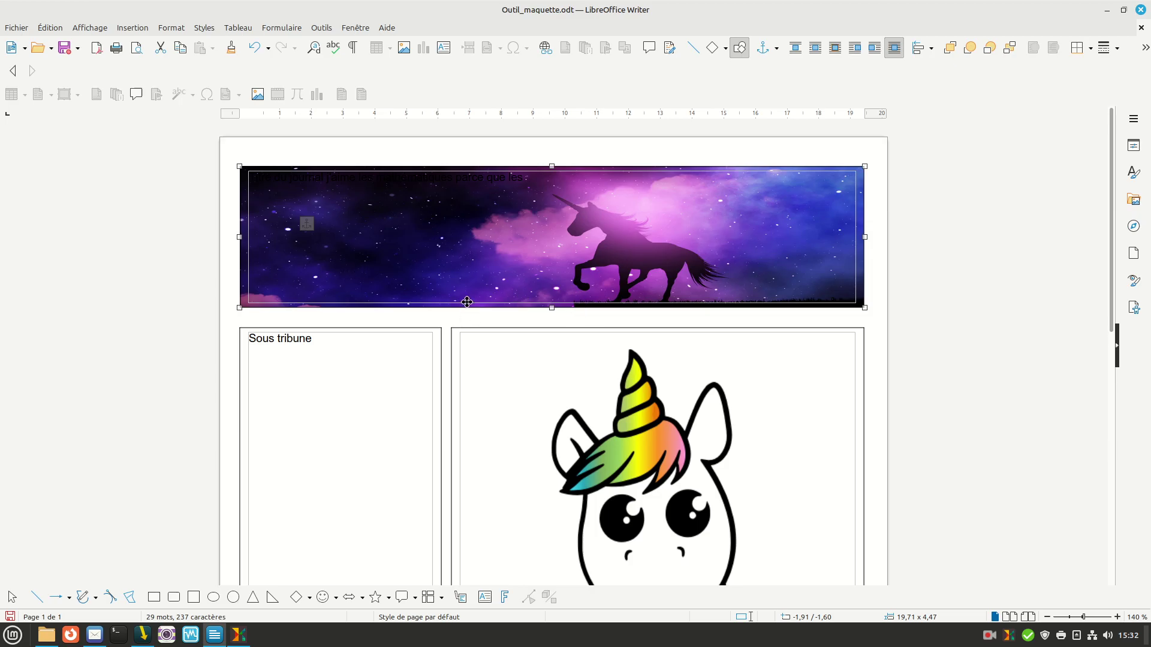
Draw a circle about 5,75 cm in diameter over the upper Sous tribune frame
{"action": "scroll", "coordinate": [451, 359], "scroll_direction": "down", "scroll_amount": 2}
{"action": "scroll", "coordinate": [452, 357], "scroll_direction": "up", "scroll_amount": 2}
{"action": "left_click", "coordinate": [232, 597]}
{"action": "left_click_drag", "start_coordinate": [293, 399], "coordinate": [466, 571]}
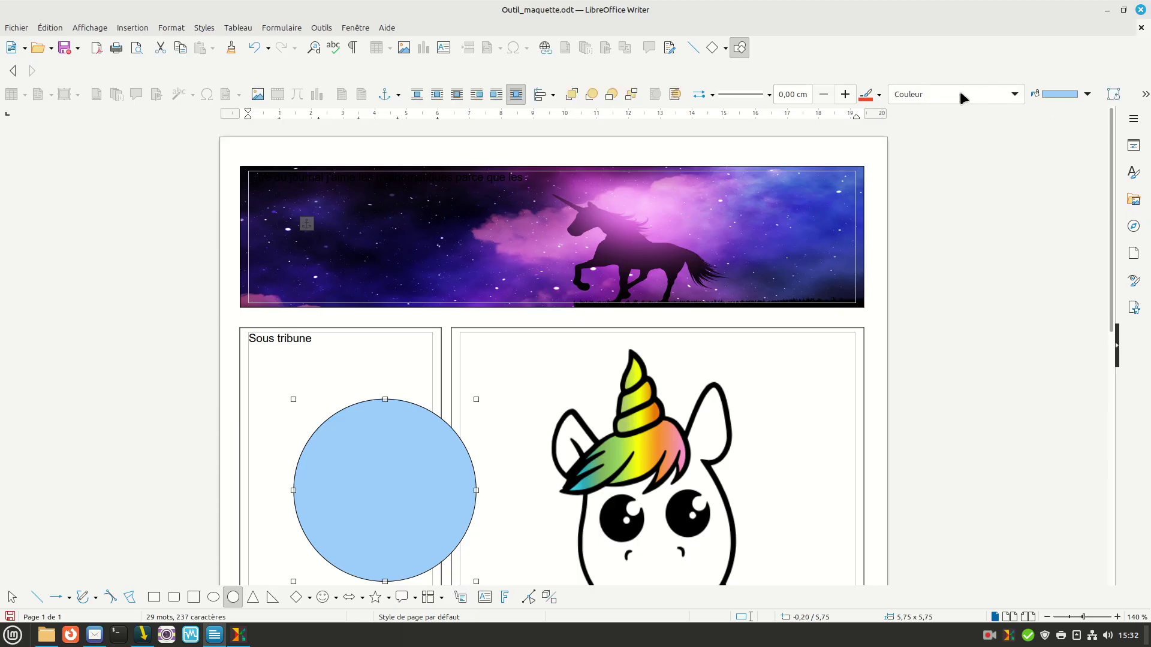
Fill the circle with the licorne1 bitmap and move it up and left within the upper Sous tribune frame
{"action": "left_click", "coordinate": [938, 93]}
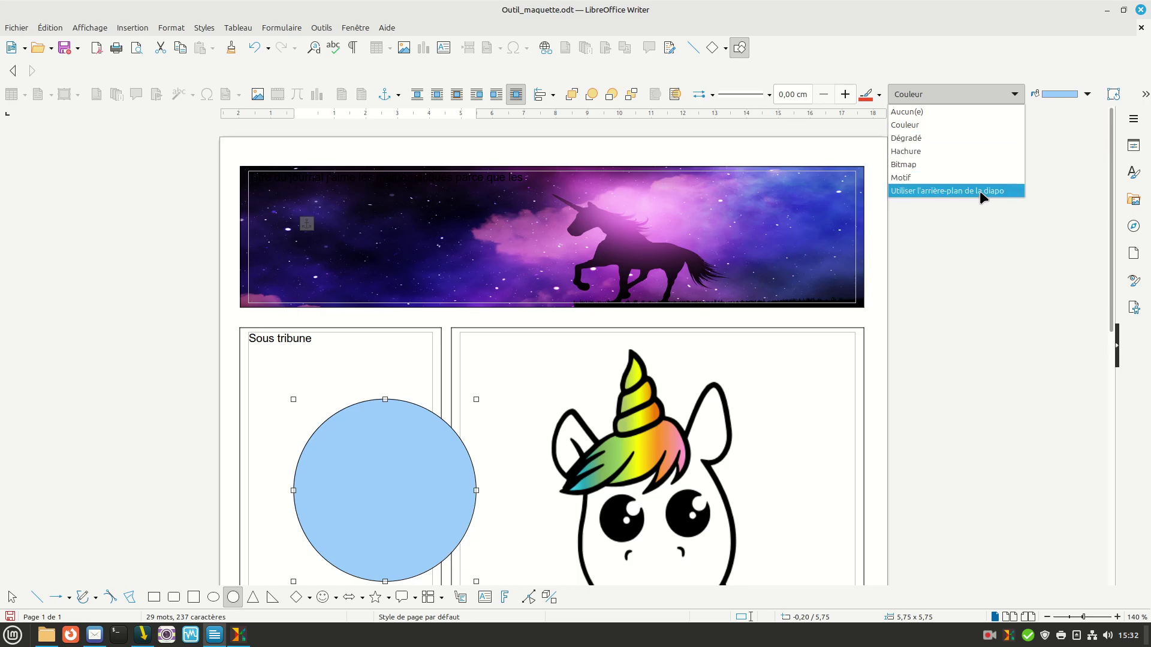
{"action": "left_click", "coordinate": [903, 165]}
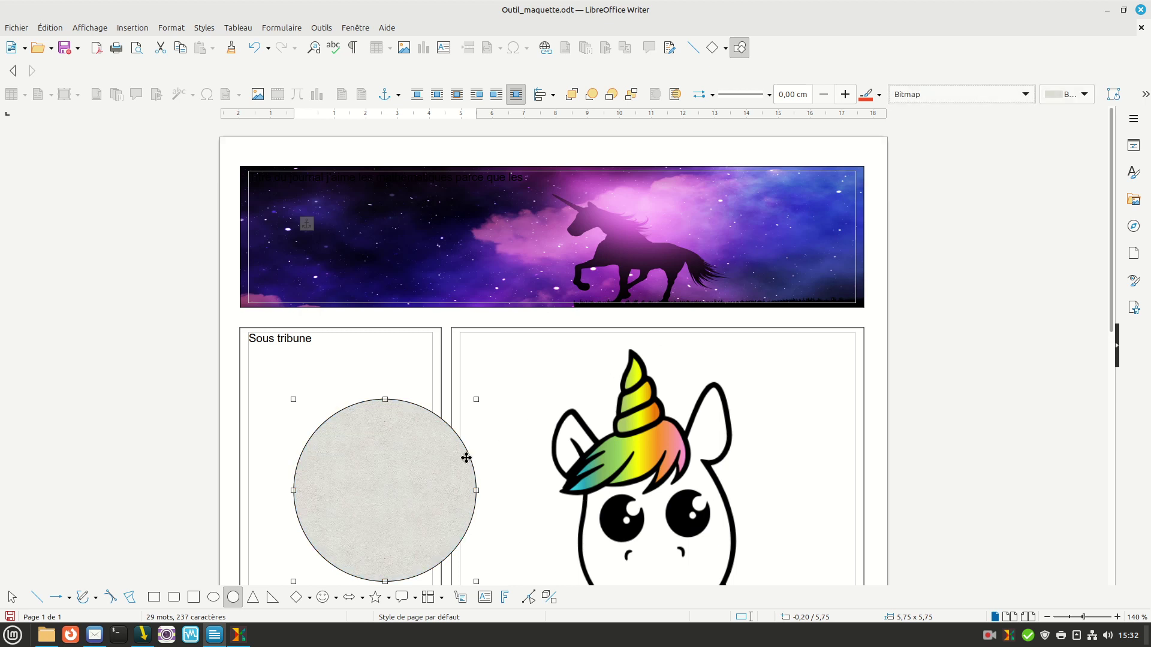
{"action": "left_click", "coordinate": [1065, 95]}
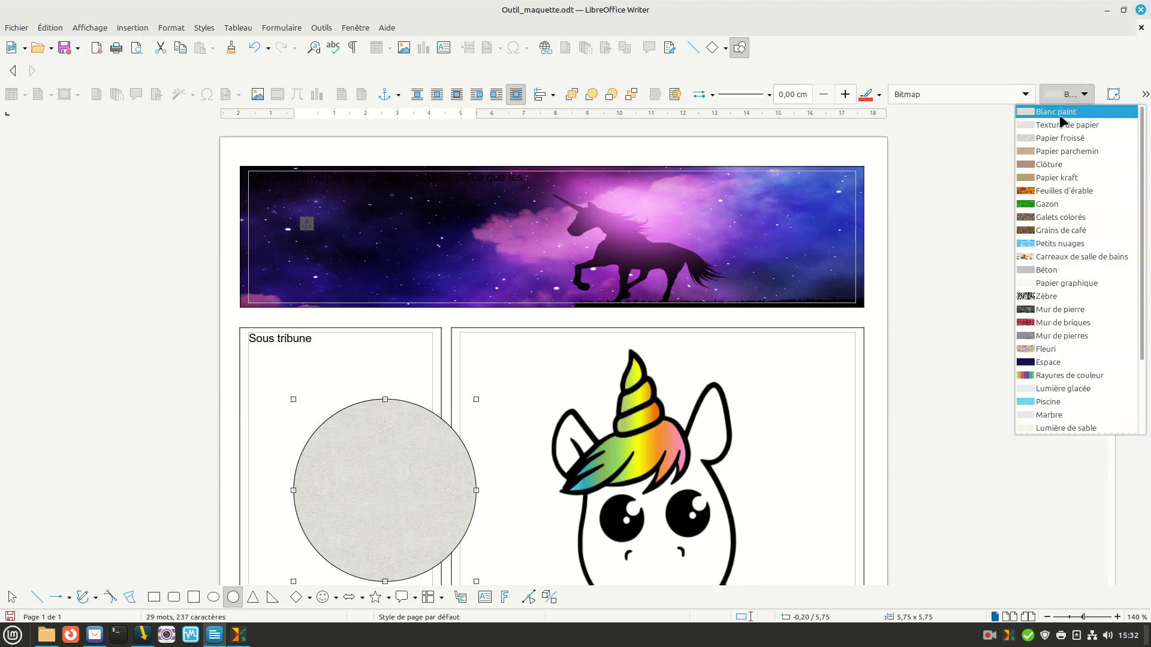
{"action": "scroll", "coordinate": [1055, 195], "scroll_direction": "down", "scroll_amount": 3}
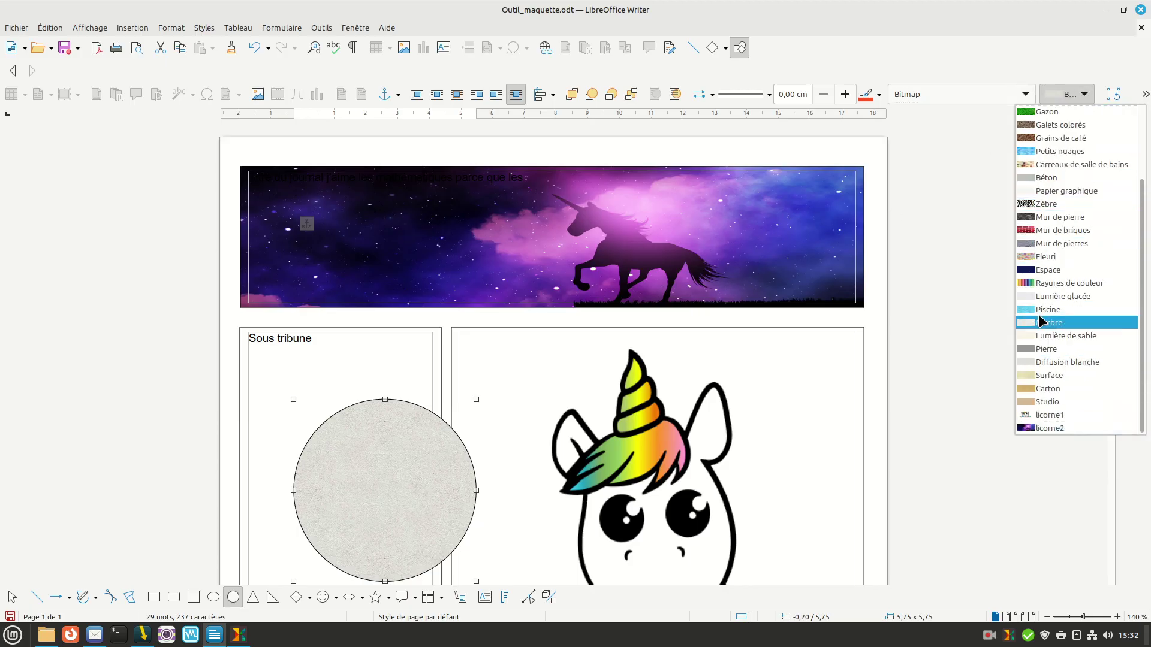
{"action": "left_click", "coordinate": [1050, 415]}
{"action": "left_click_drag", "start_coordinate": [405, 484], "coordinate": [368, 451]}
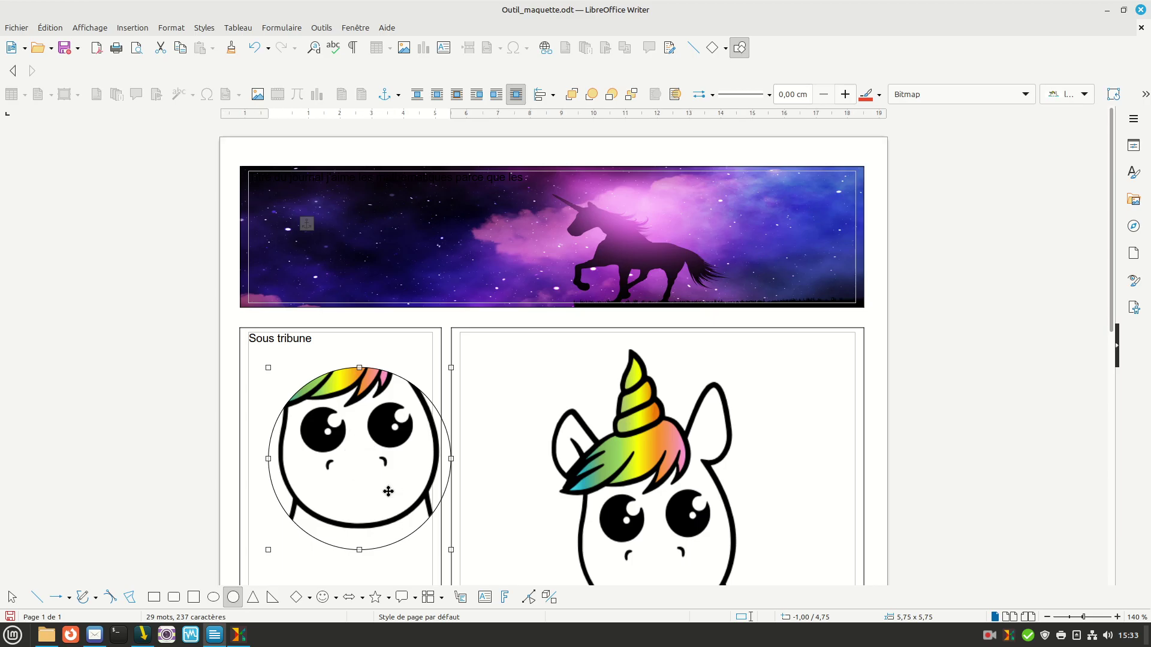
Enter the text "J'aime" and "Les licornes" on two lines inside the circle
{"action": "double_click", "coordinate": [356, 456]}
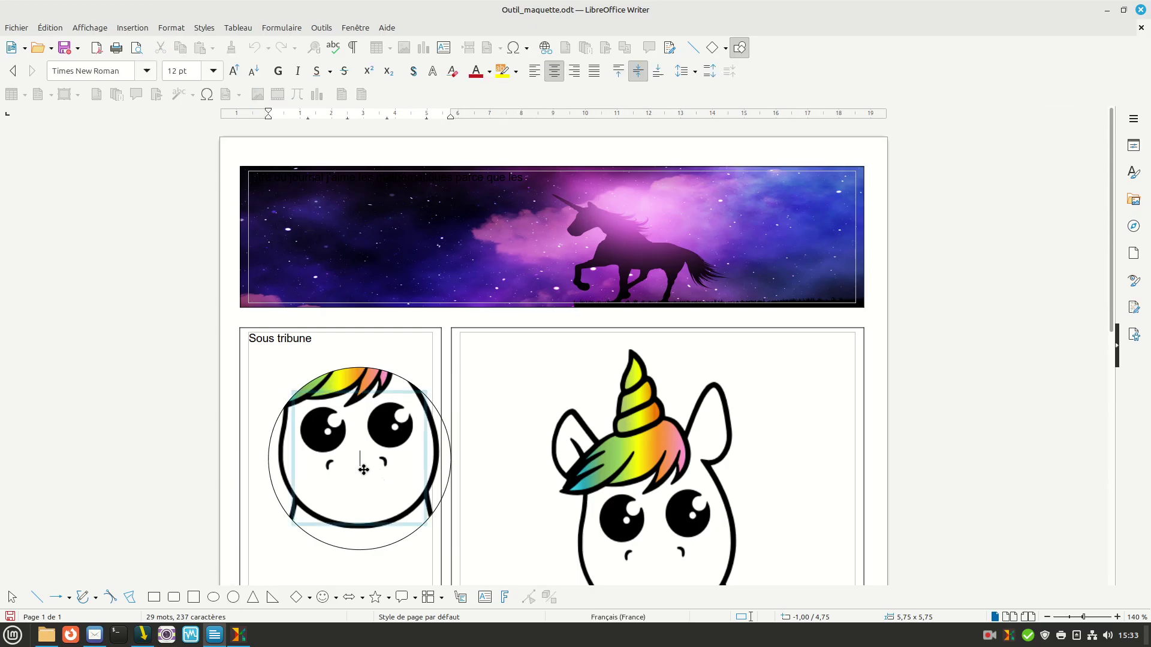
{"action": "type", "text": "J'aime"}
{"action": "type", "text": "Les licornes"}
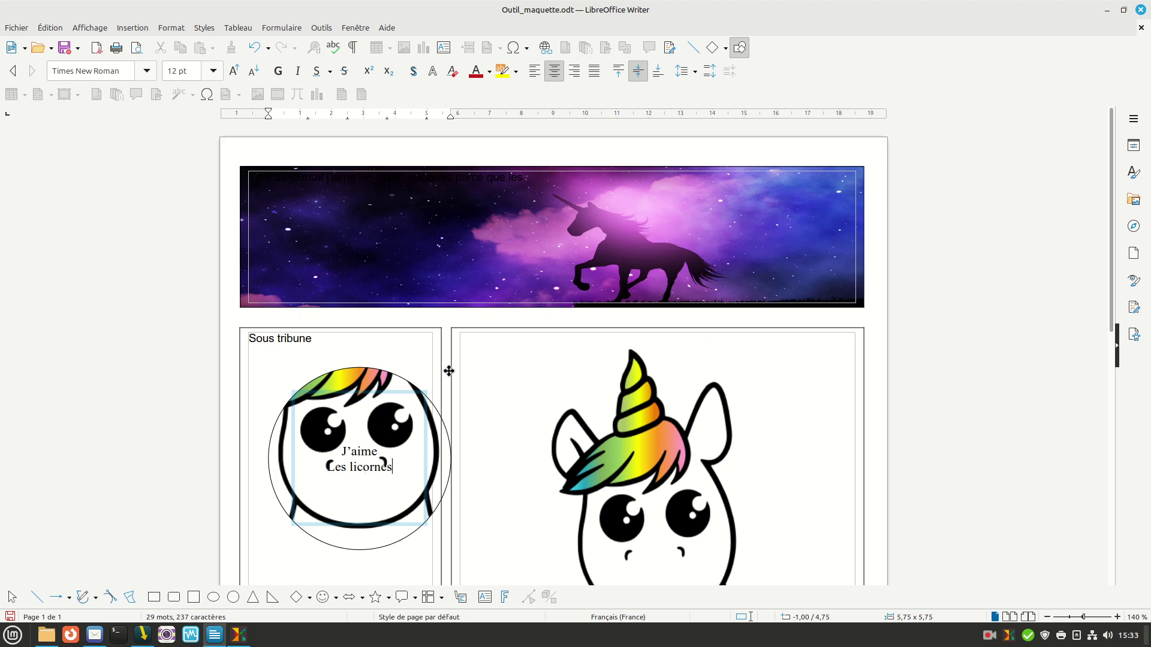
{"action": "left_click", "coordinate": [527, 321]}
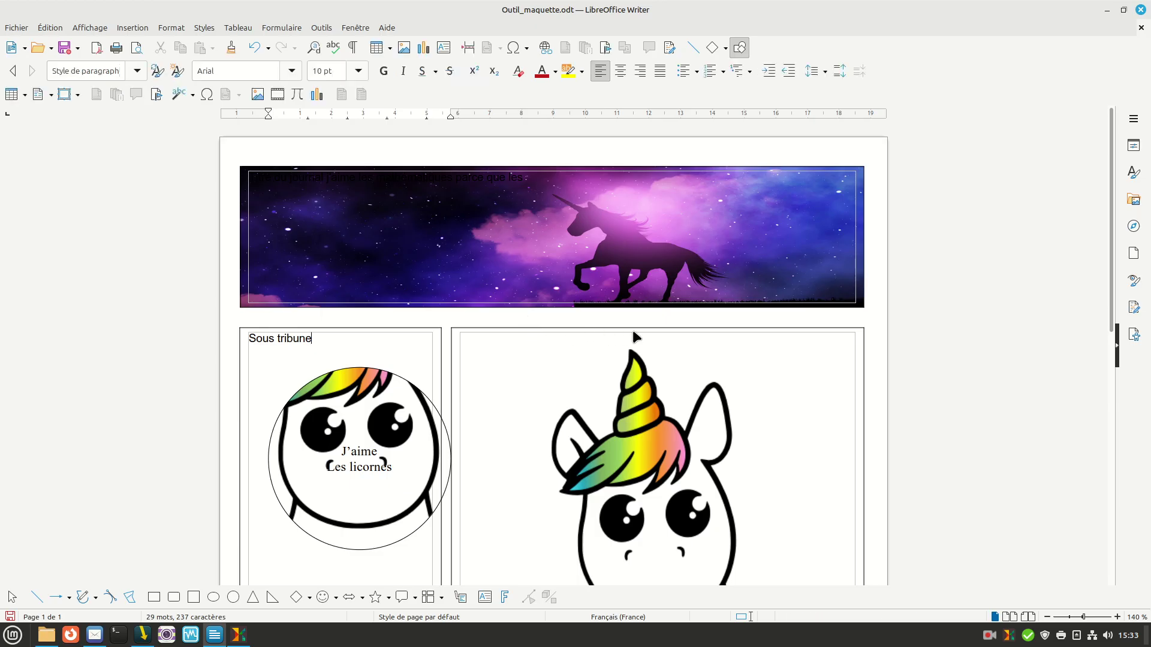
{"action": "left_click", "coordinate": [990, 637]}
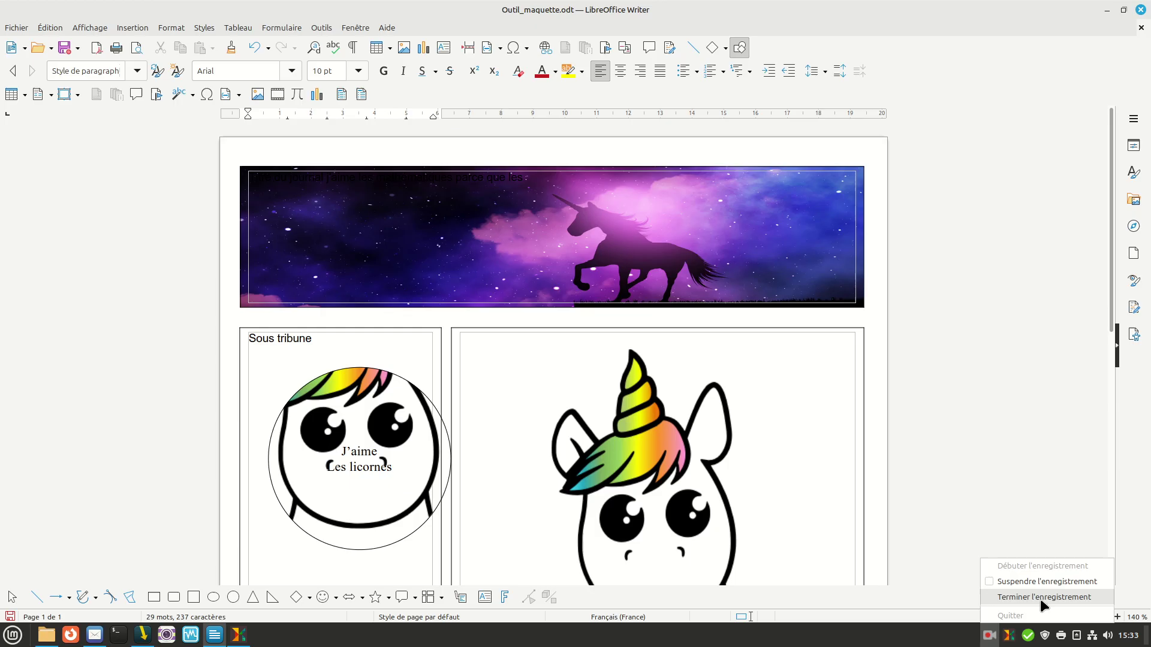